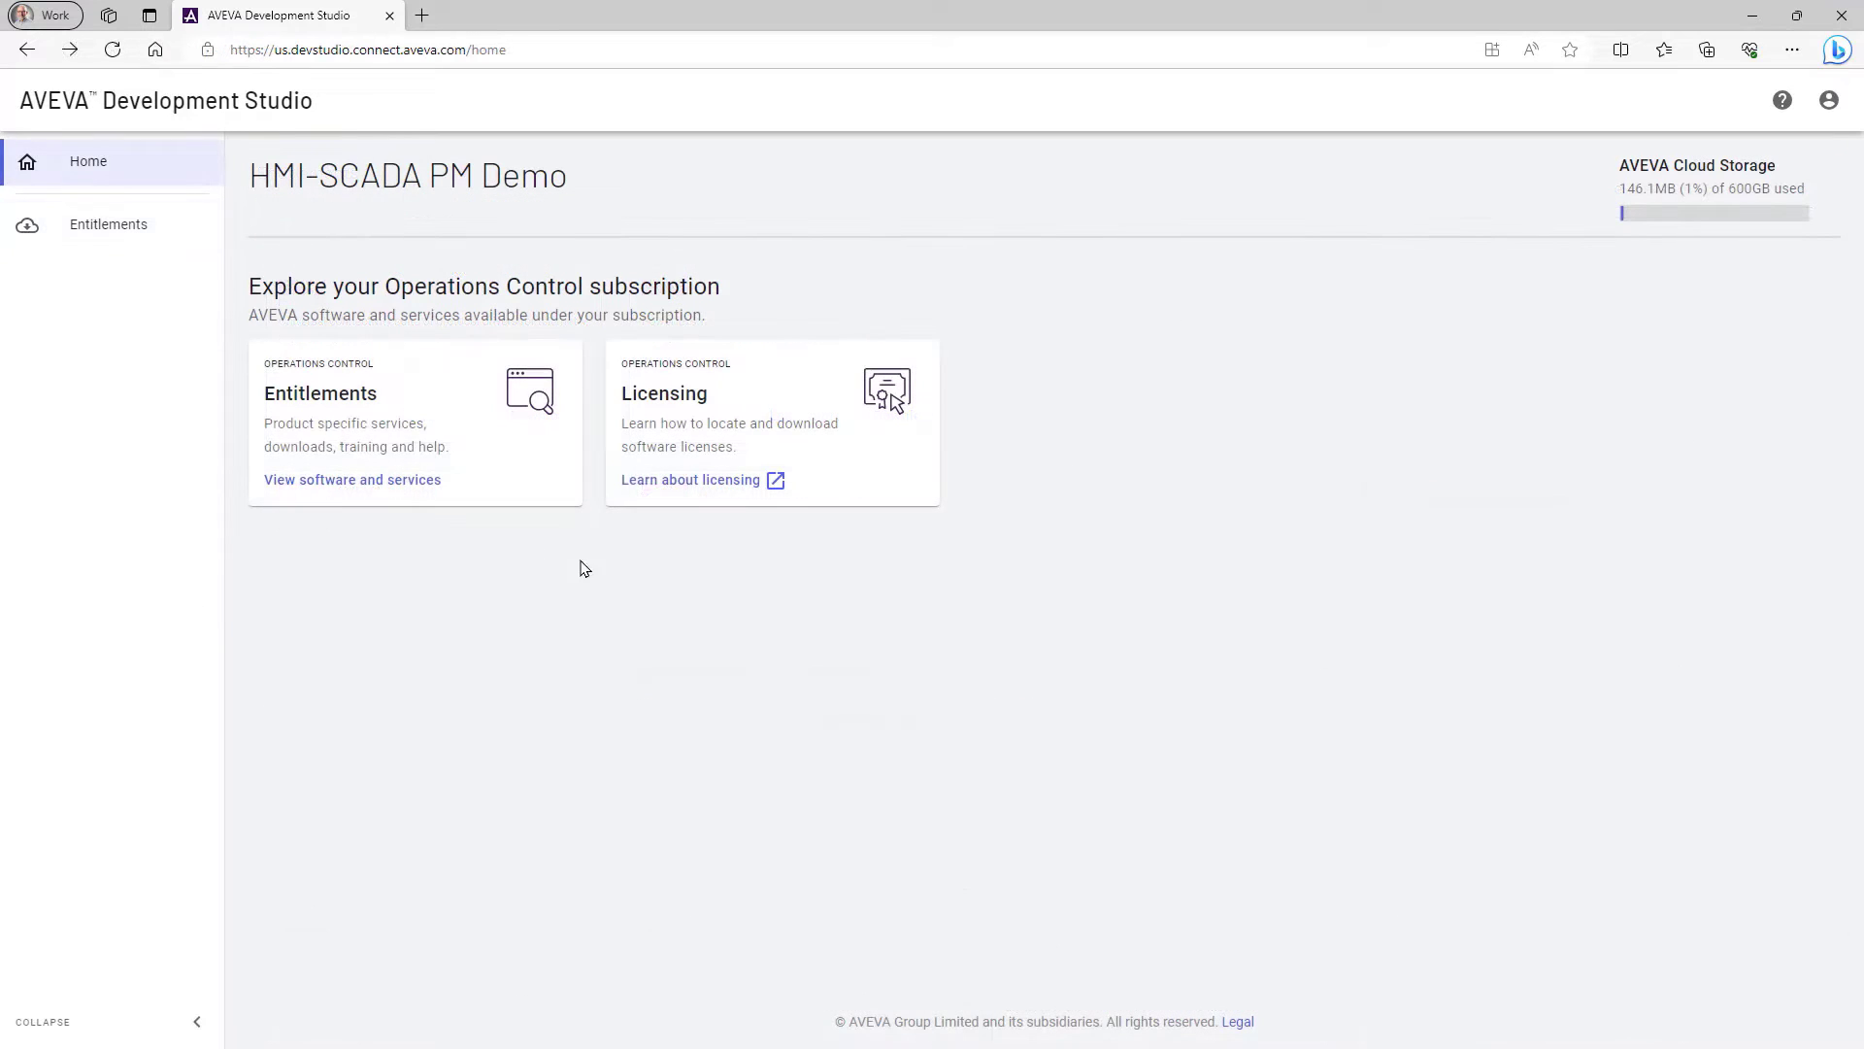
Review the licensing docs and Subscription Portal, then open the Development Studio help documentation
left_click(647, 495)
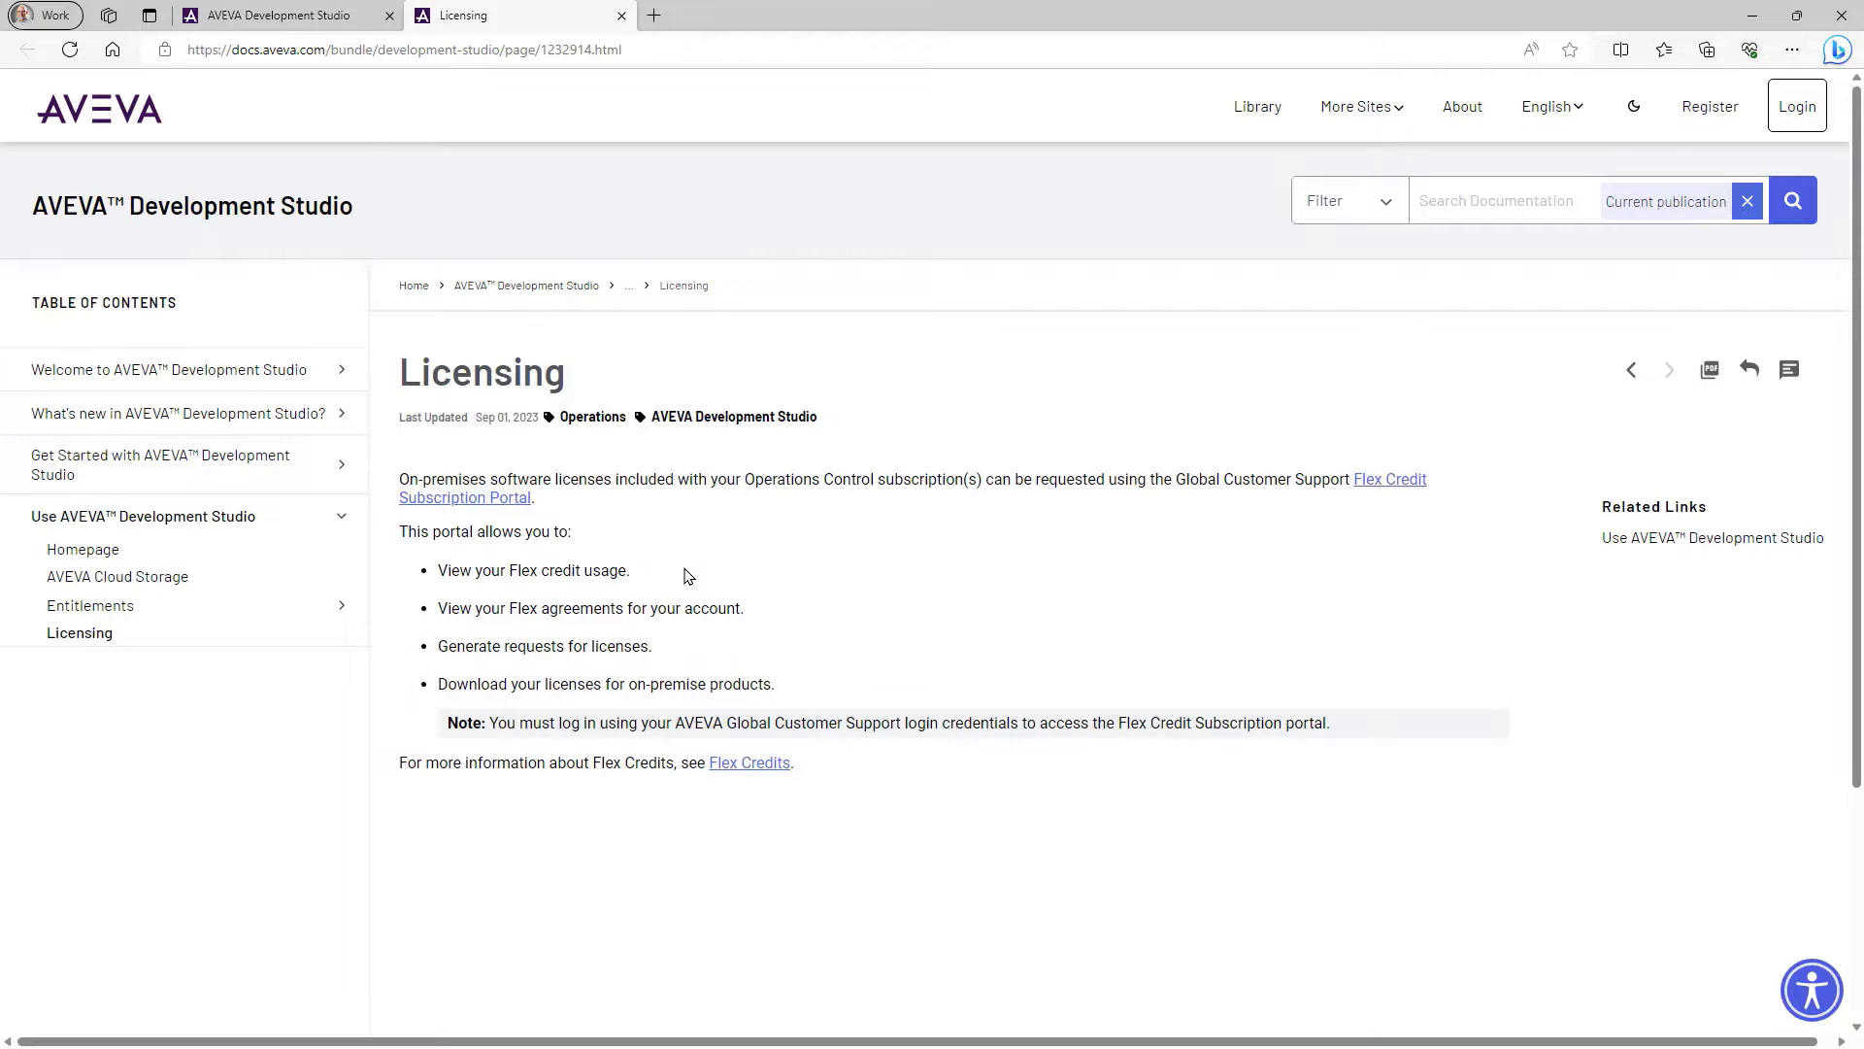
left_click(509, 501)
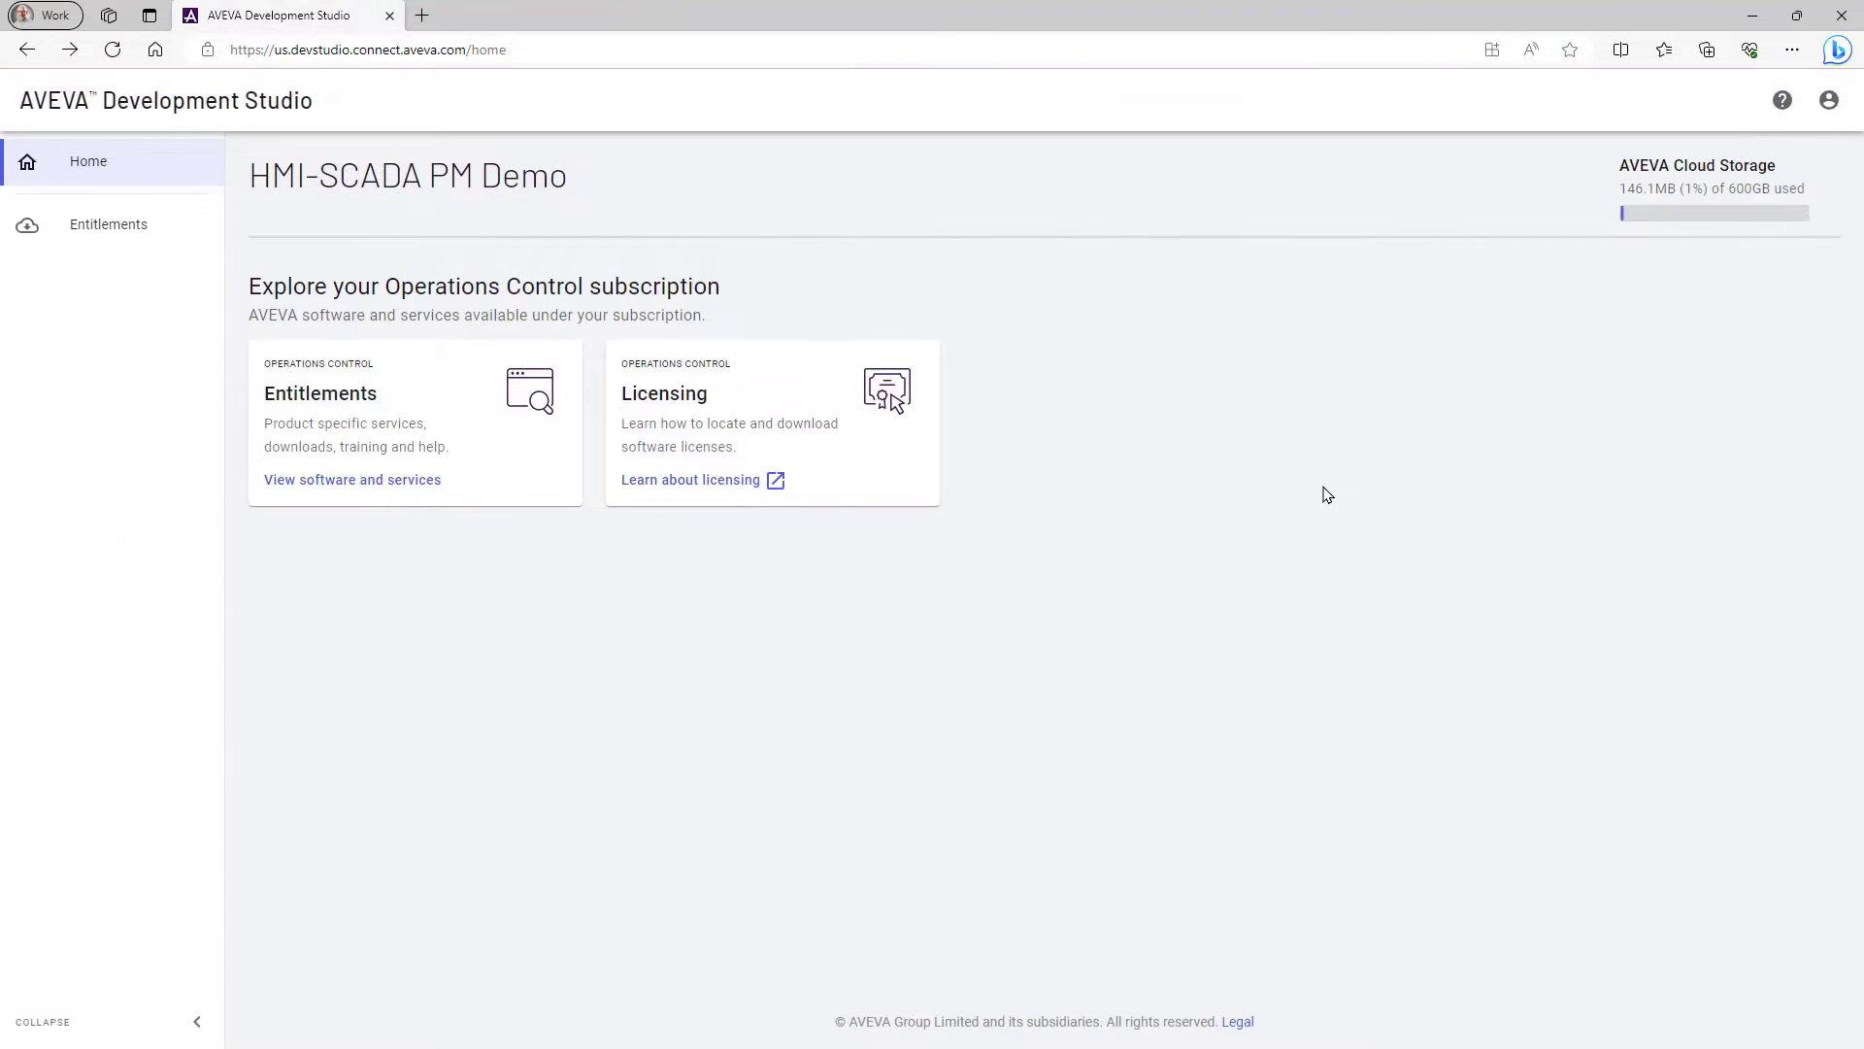
left_click(1781, 100)
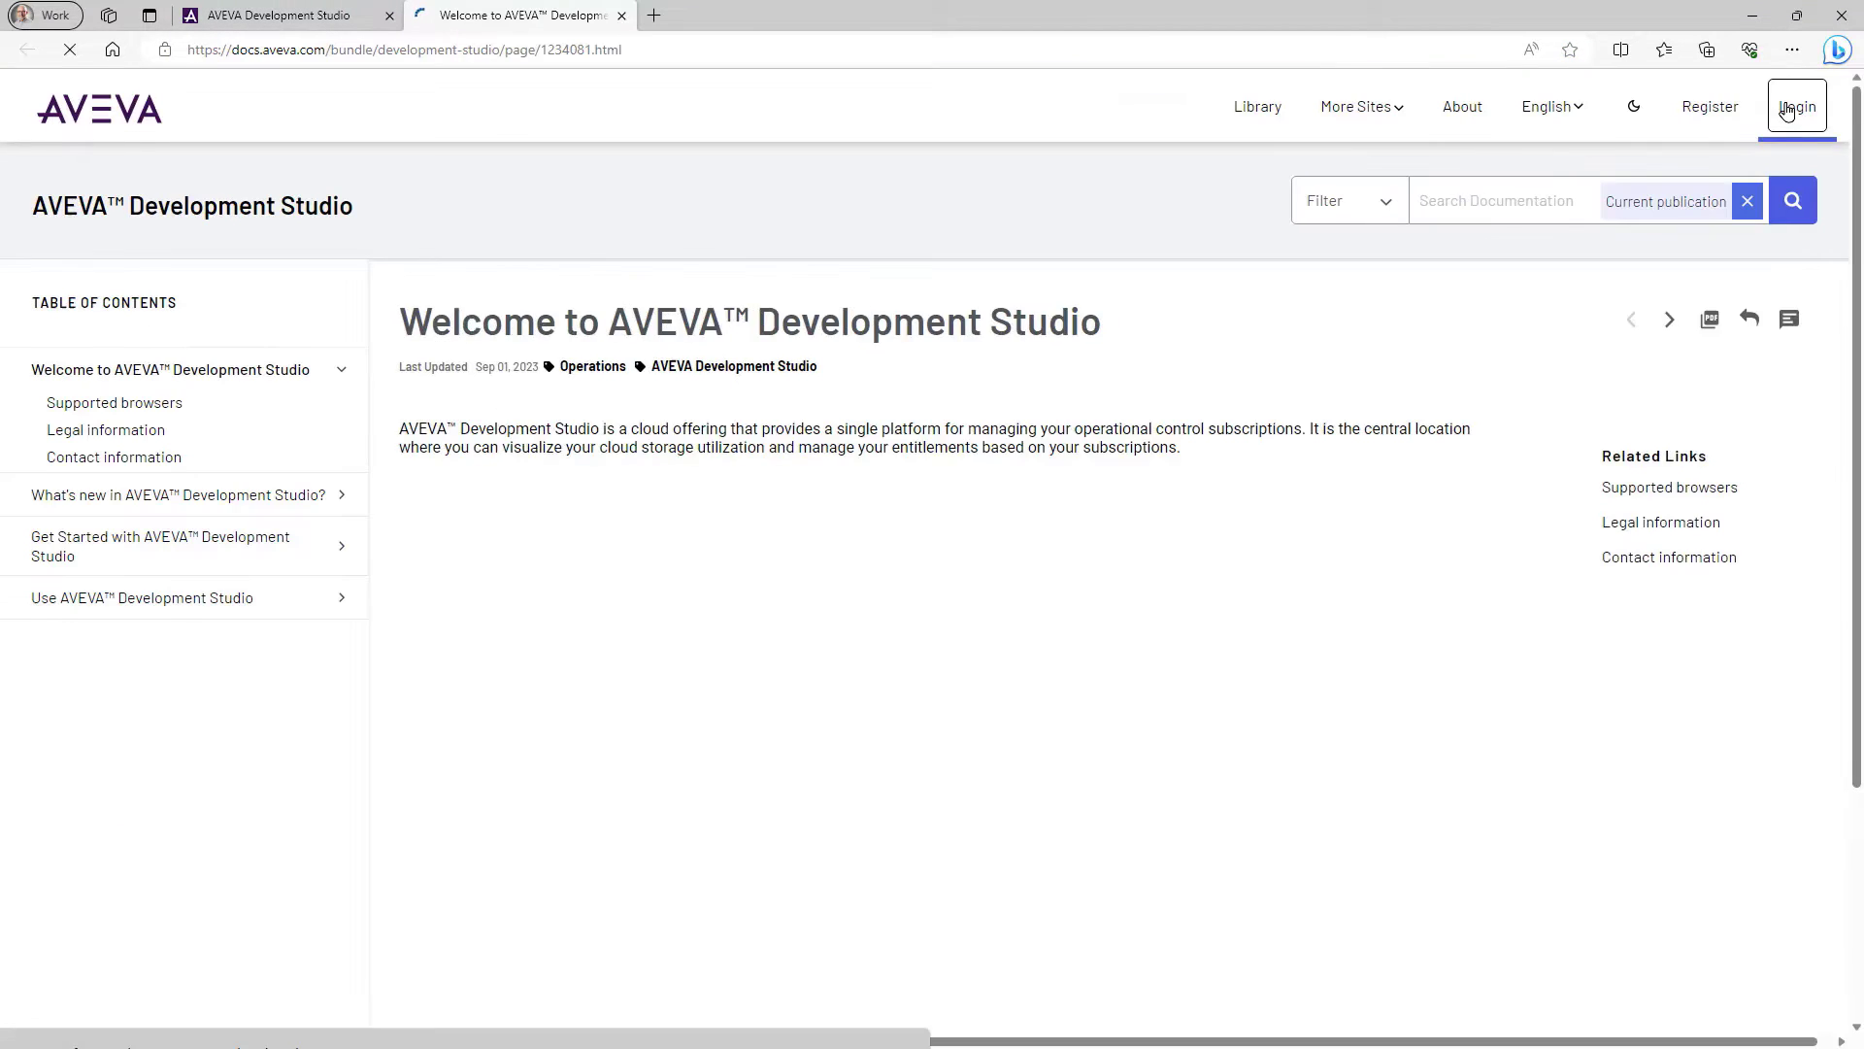
left_click(1380, 207)
left_click(1381, 208)
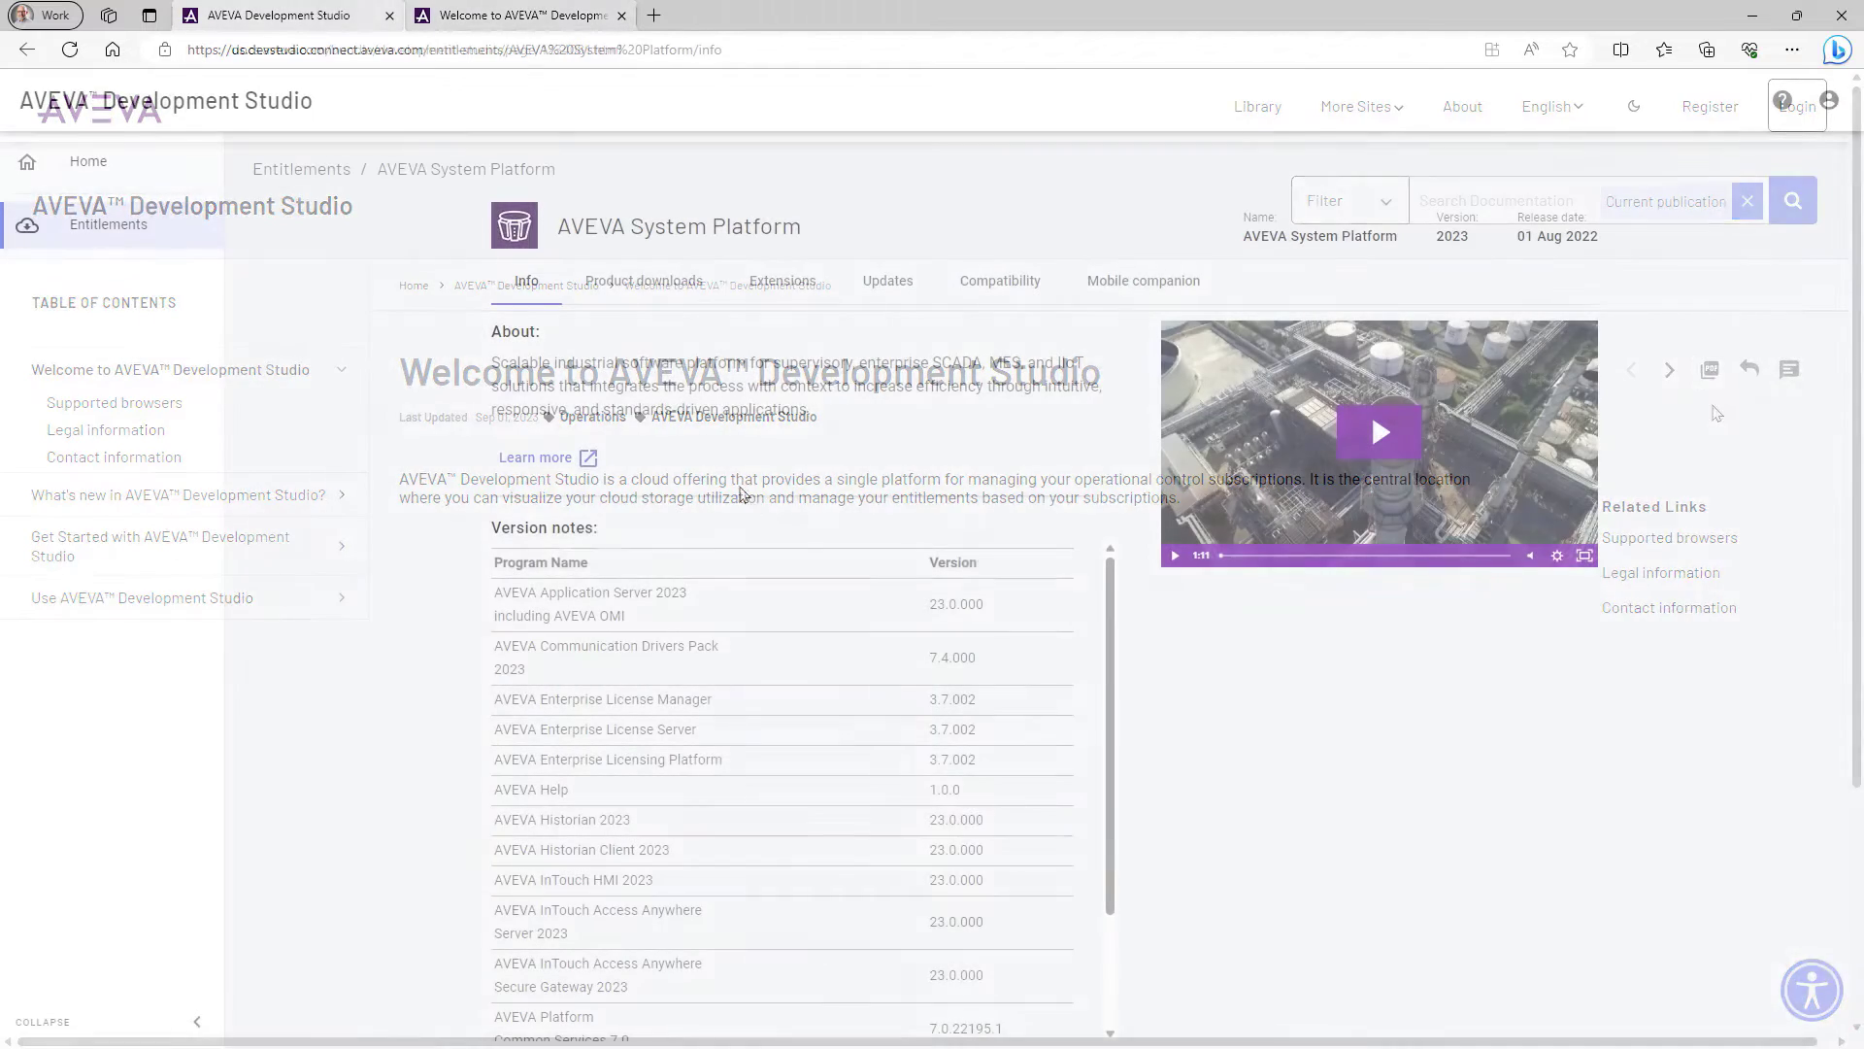
Browse System Platform's Product downloads, Extensions, Updates, Compatibility and Mobile companion tabs
left_click(645, 282)
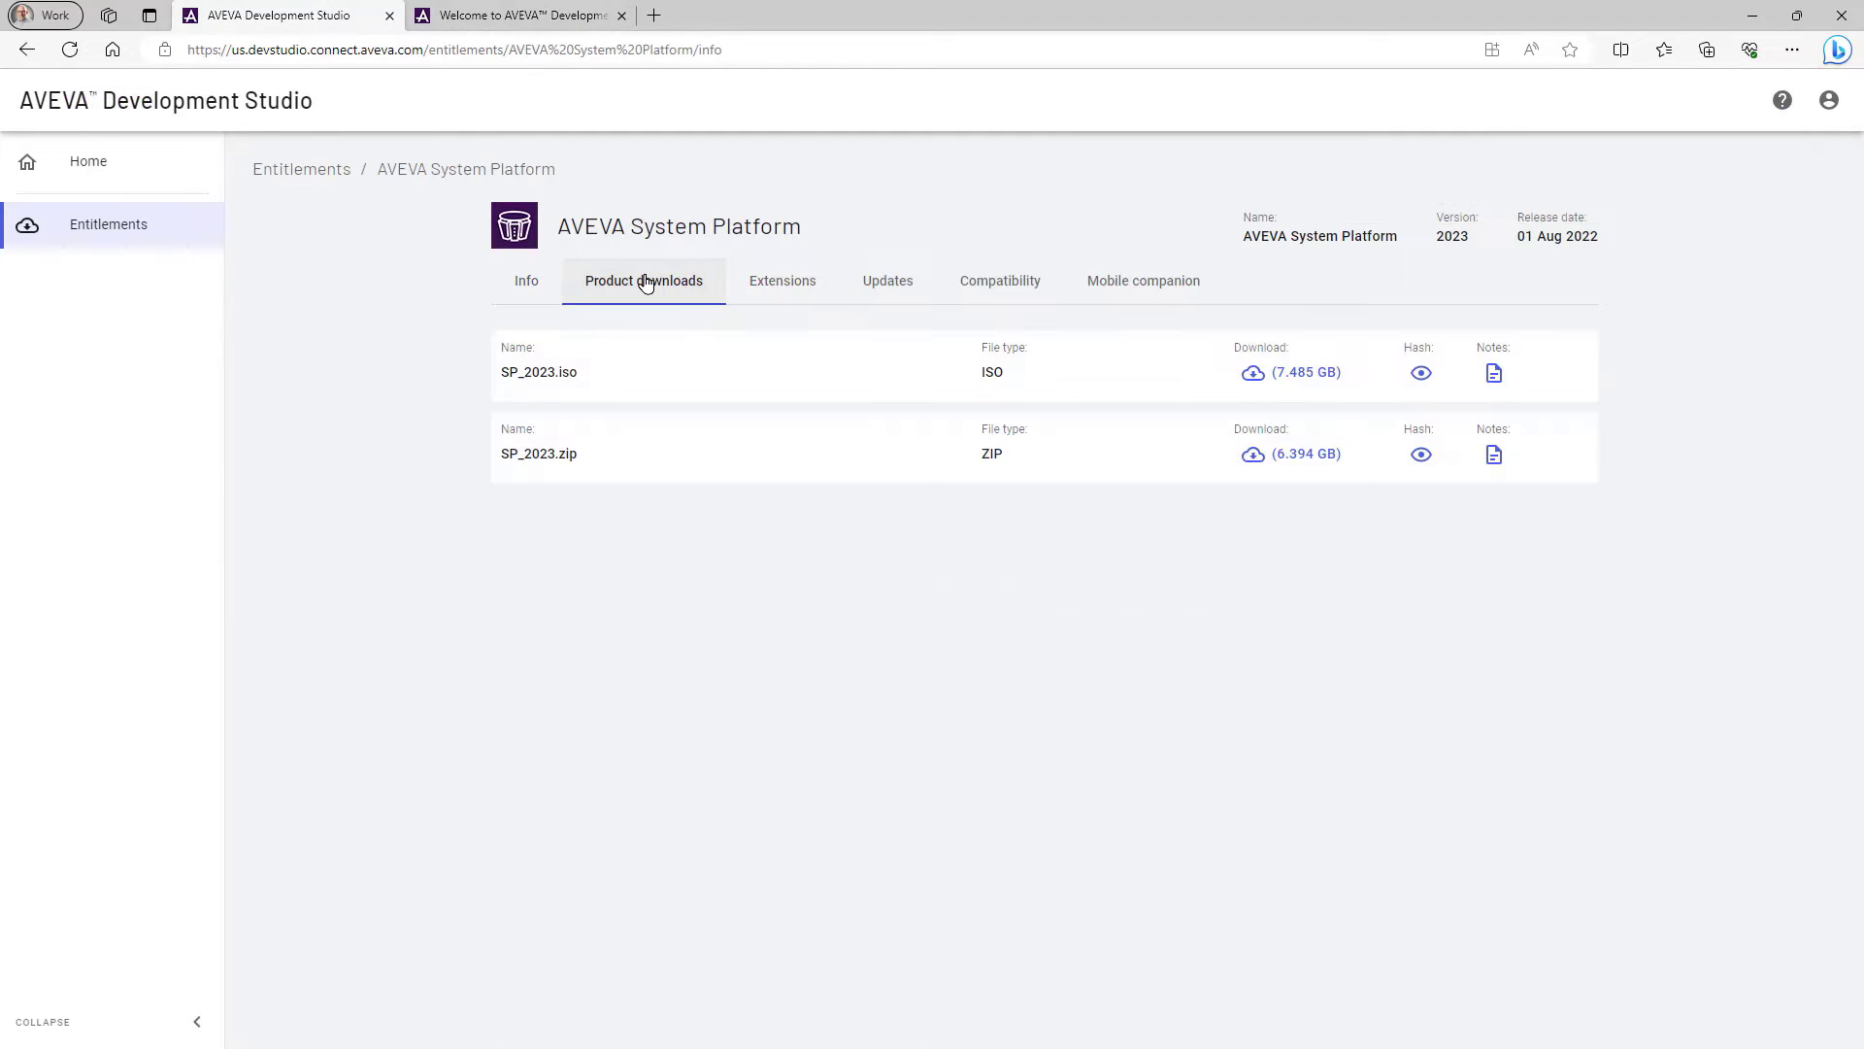
left_click(774, 294)
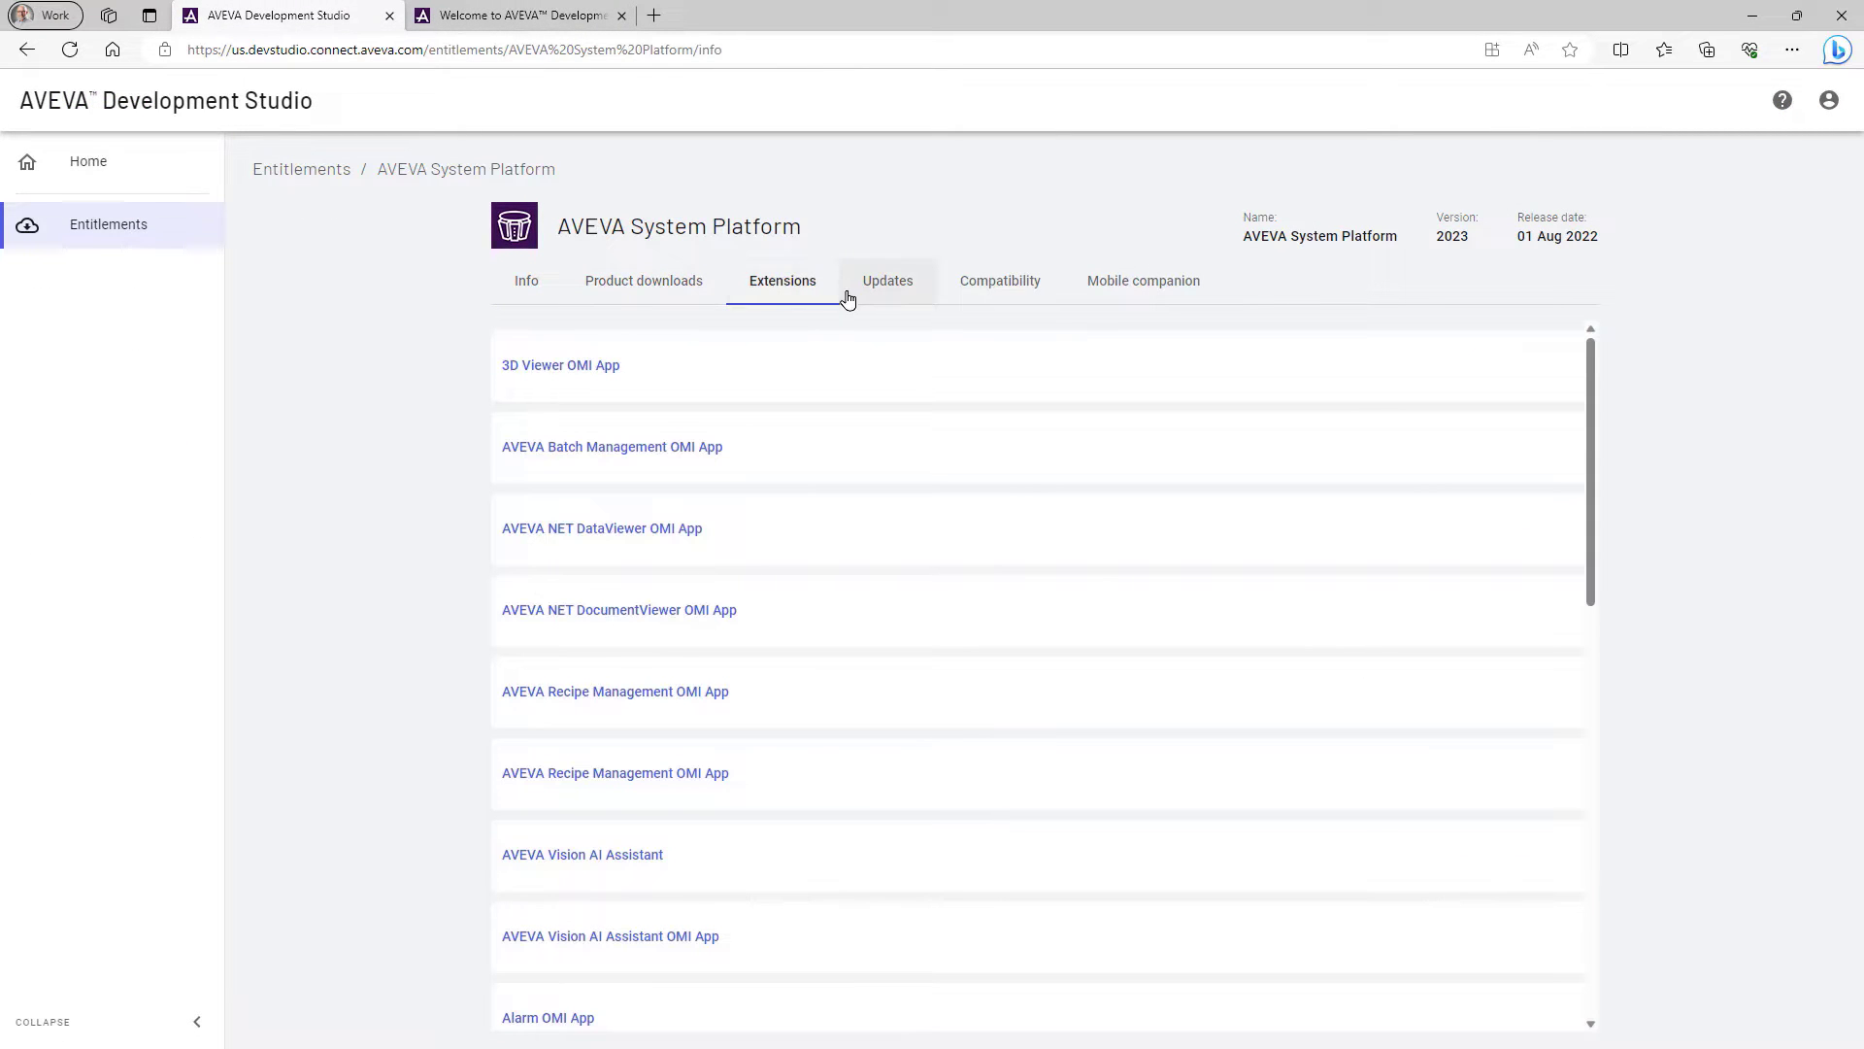
left_click(880, 297)
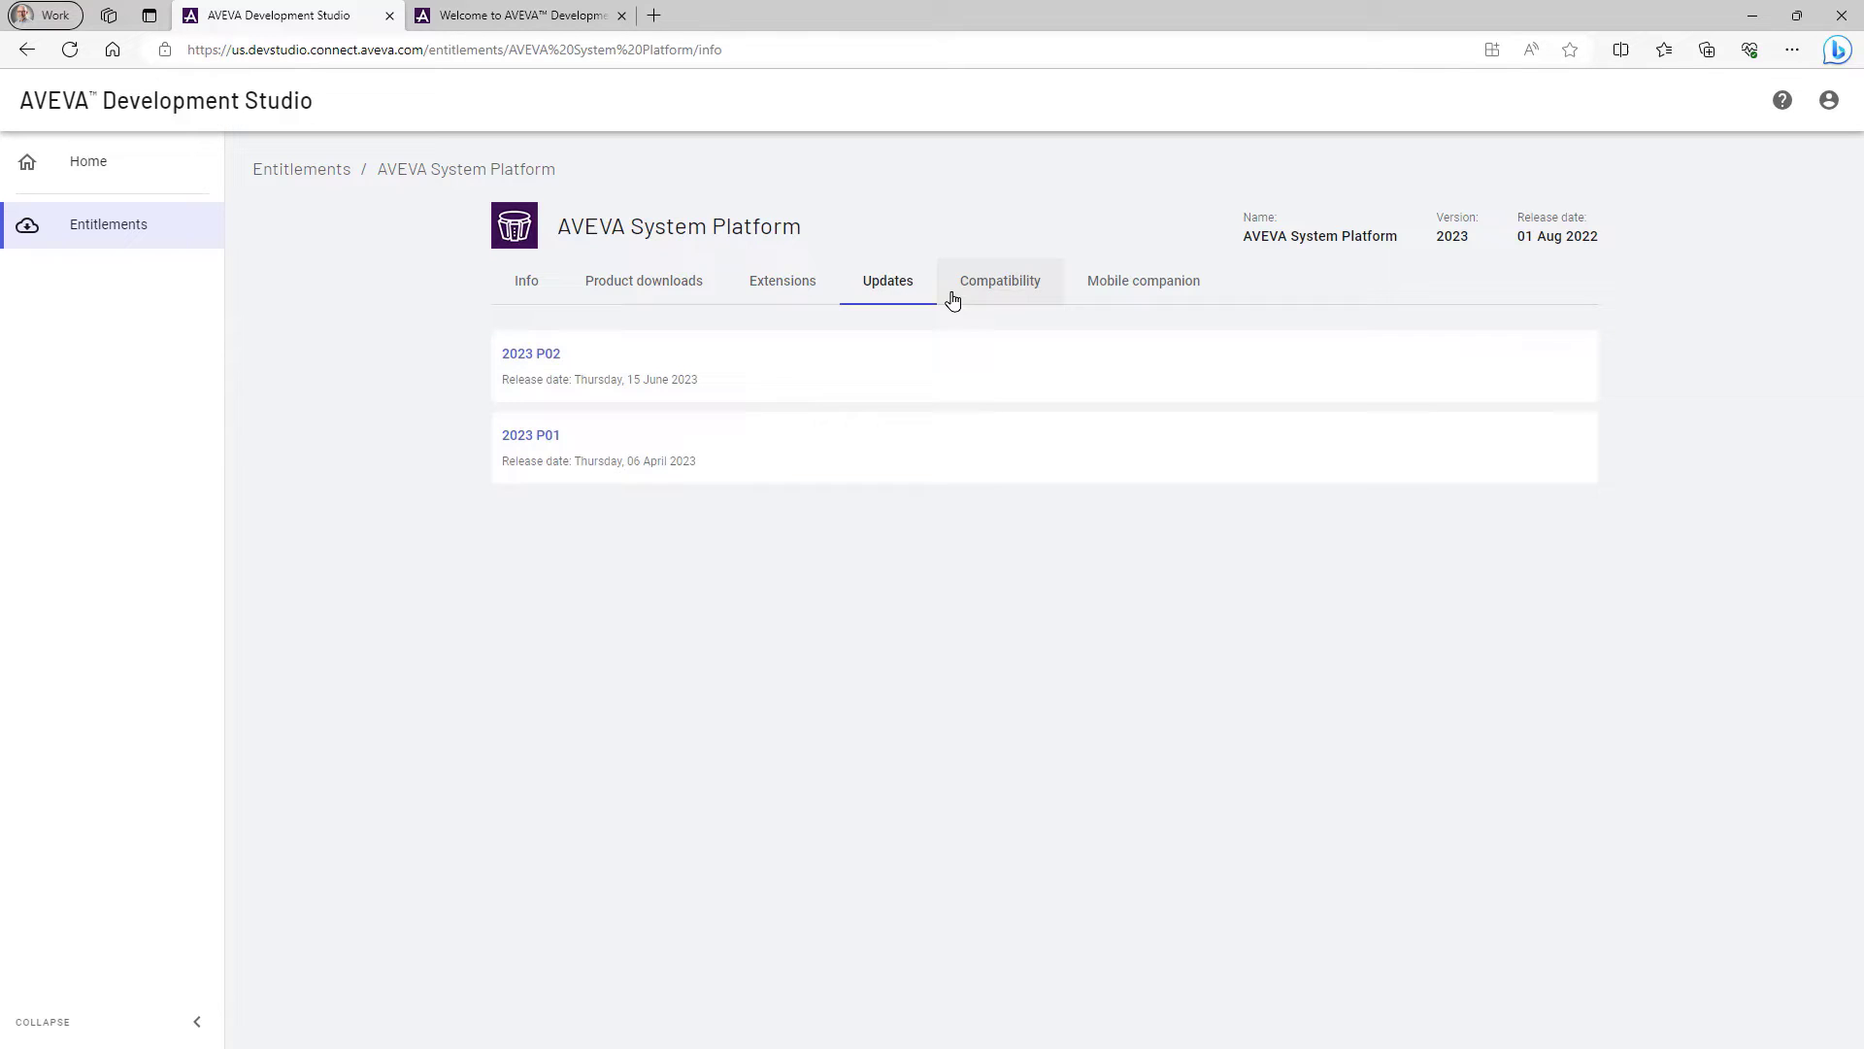
left_click(999, 288)
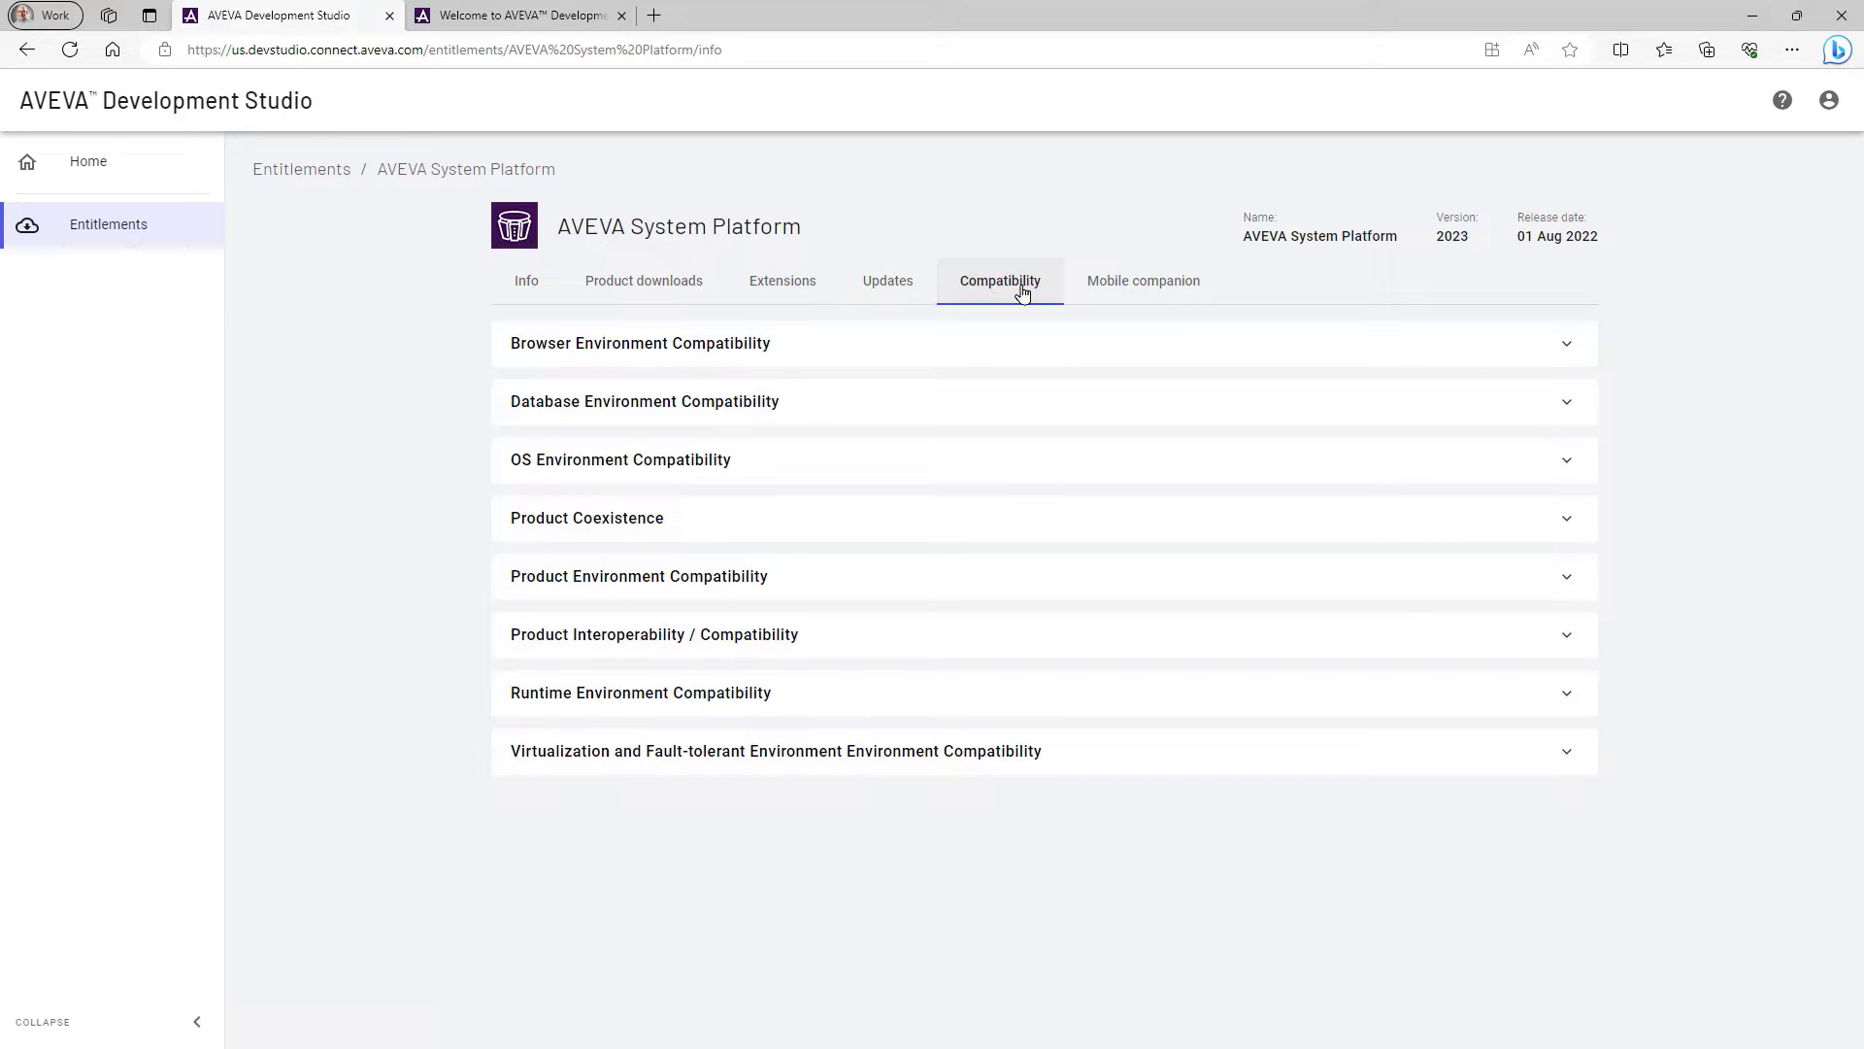
left_click(1154, 292)
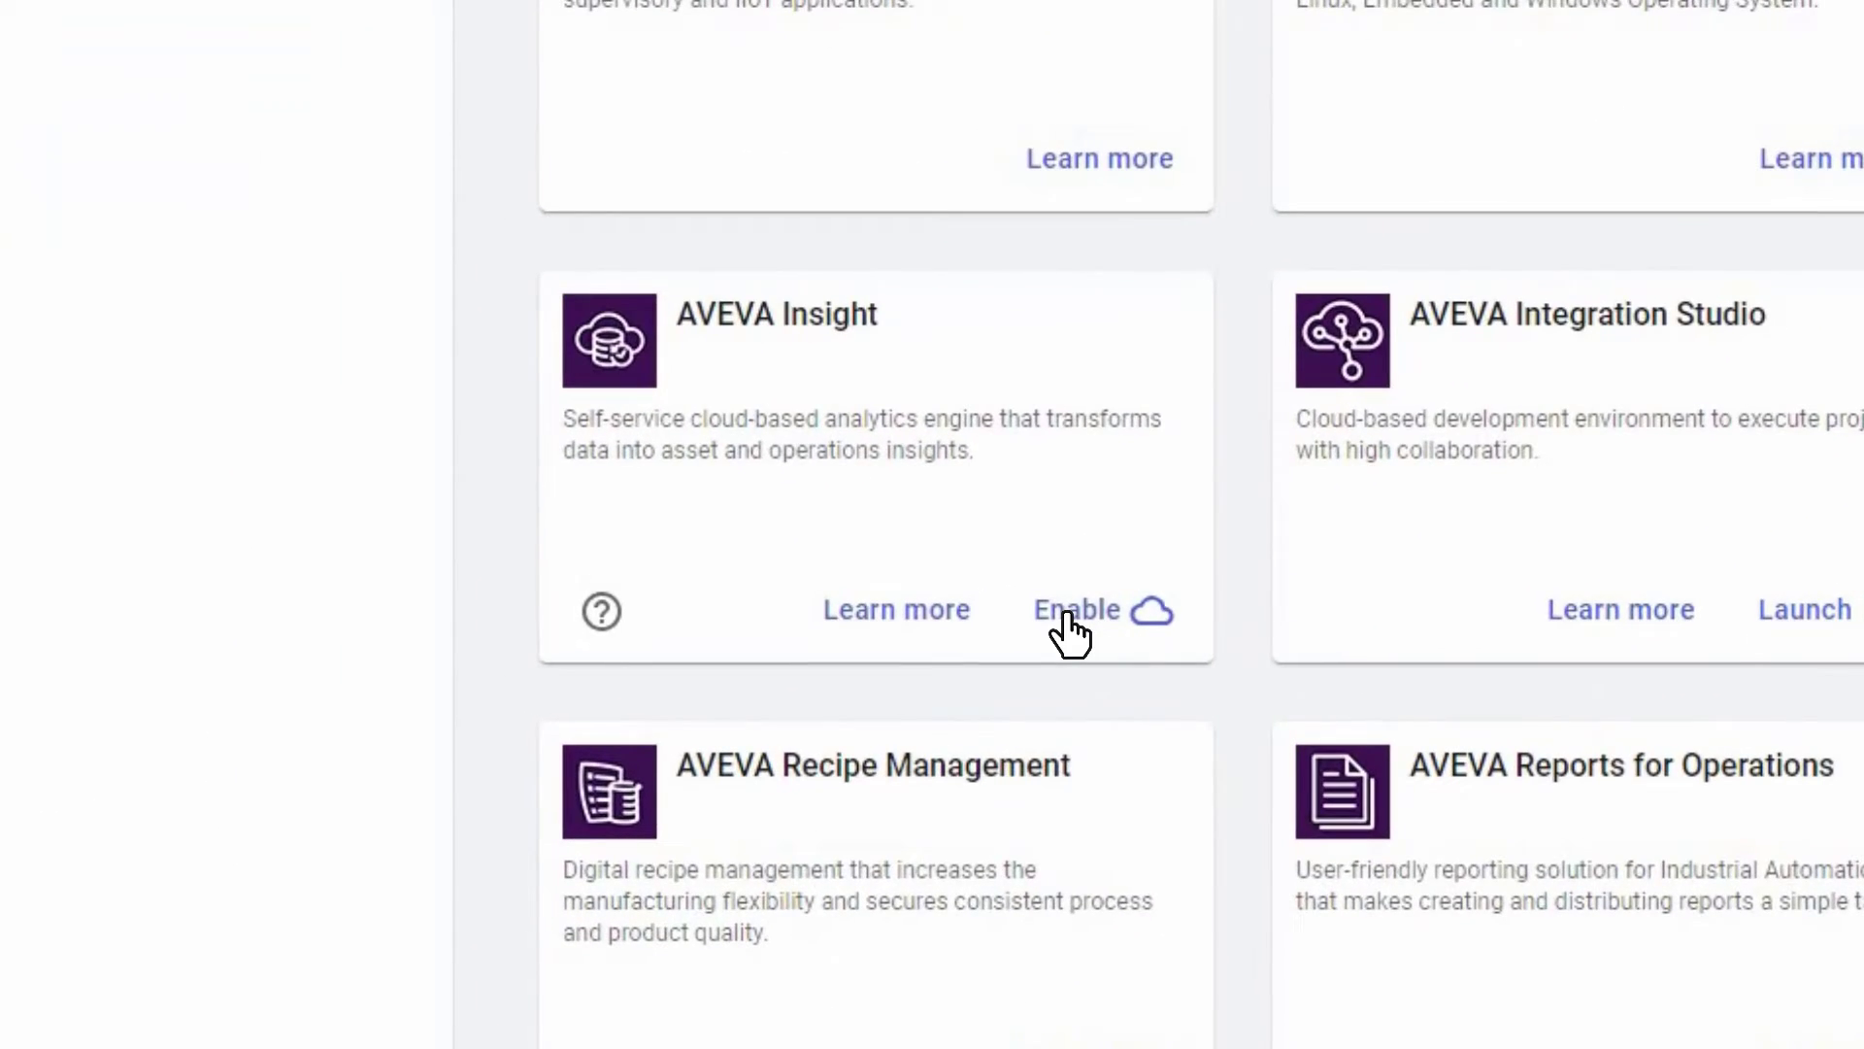
Enable AVEVA Insight in the USWest-Dev region, acknowledging credit charges, and launch it
left_click(1070, 626)
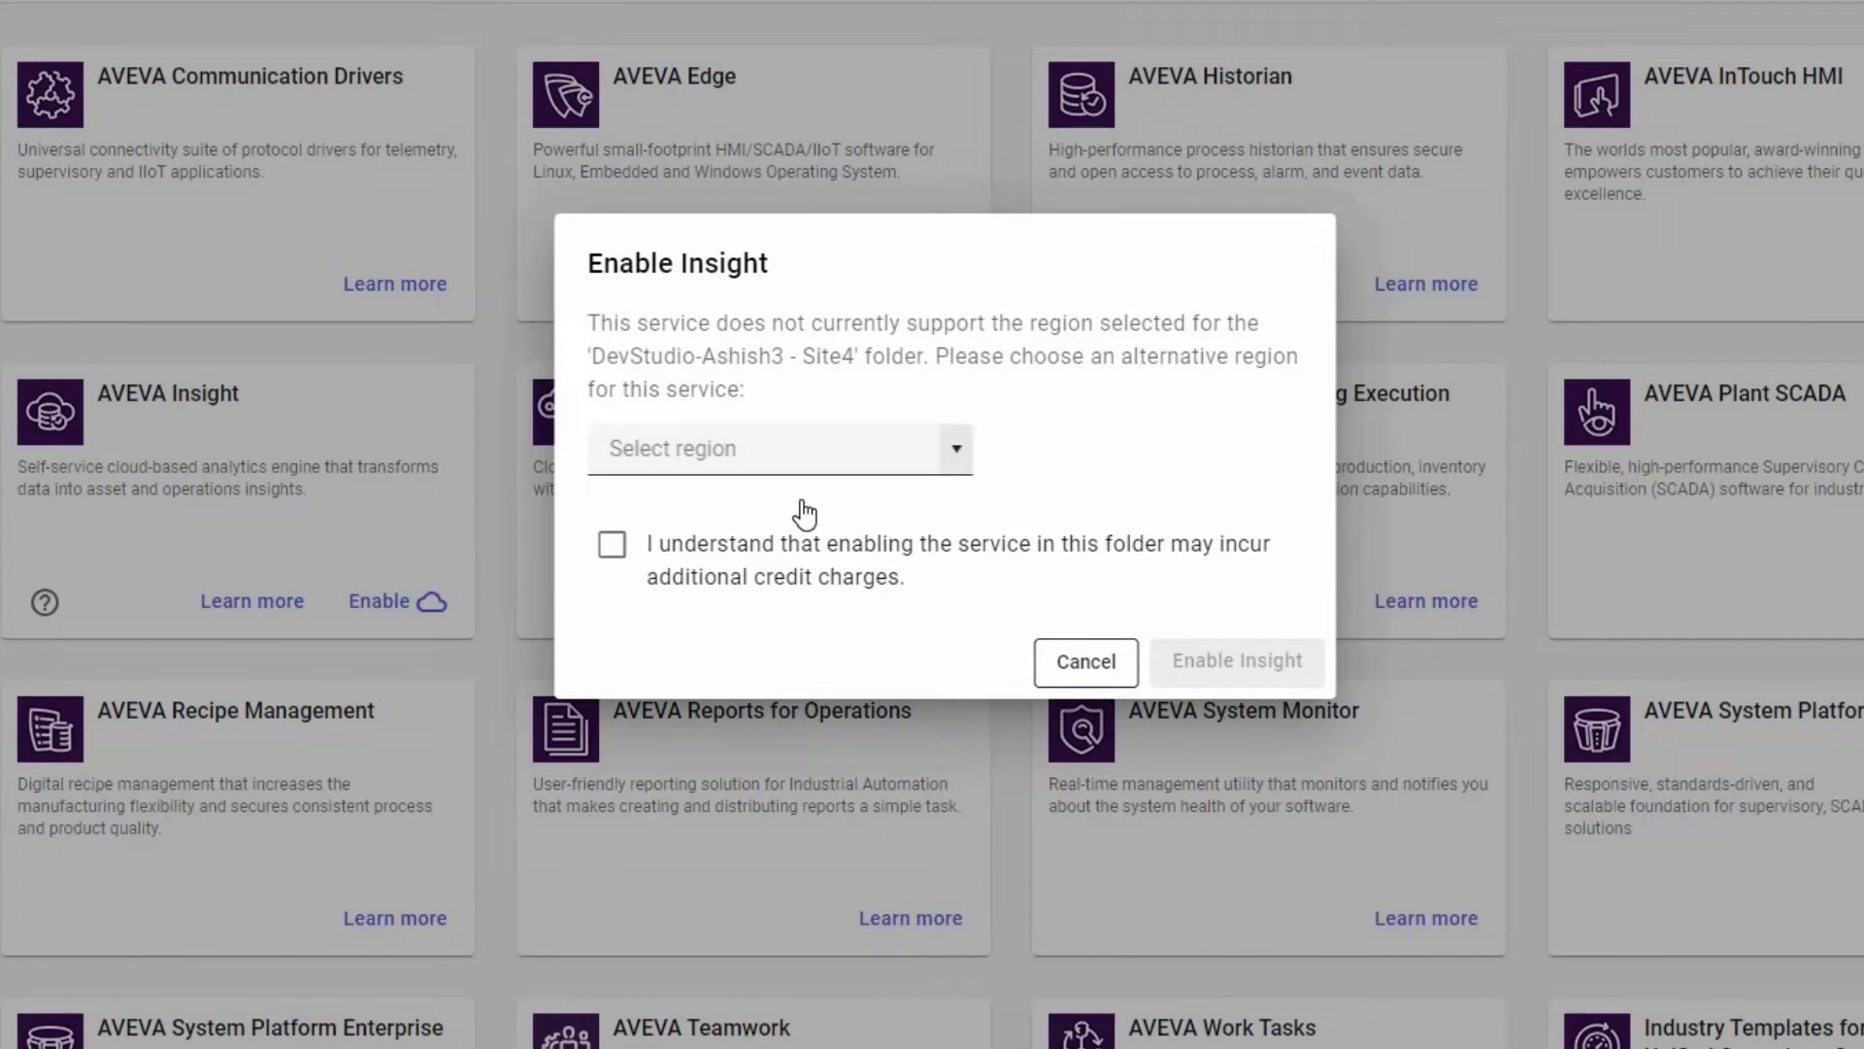
left_click(803, 509)
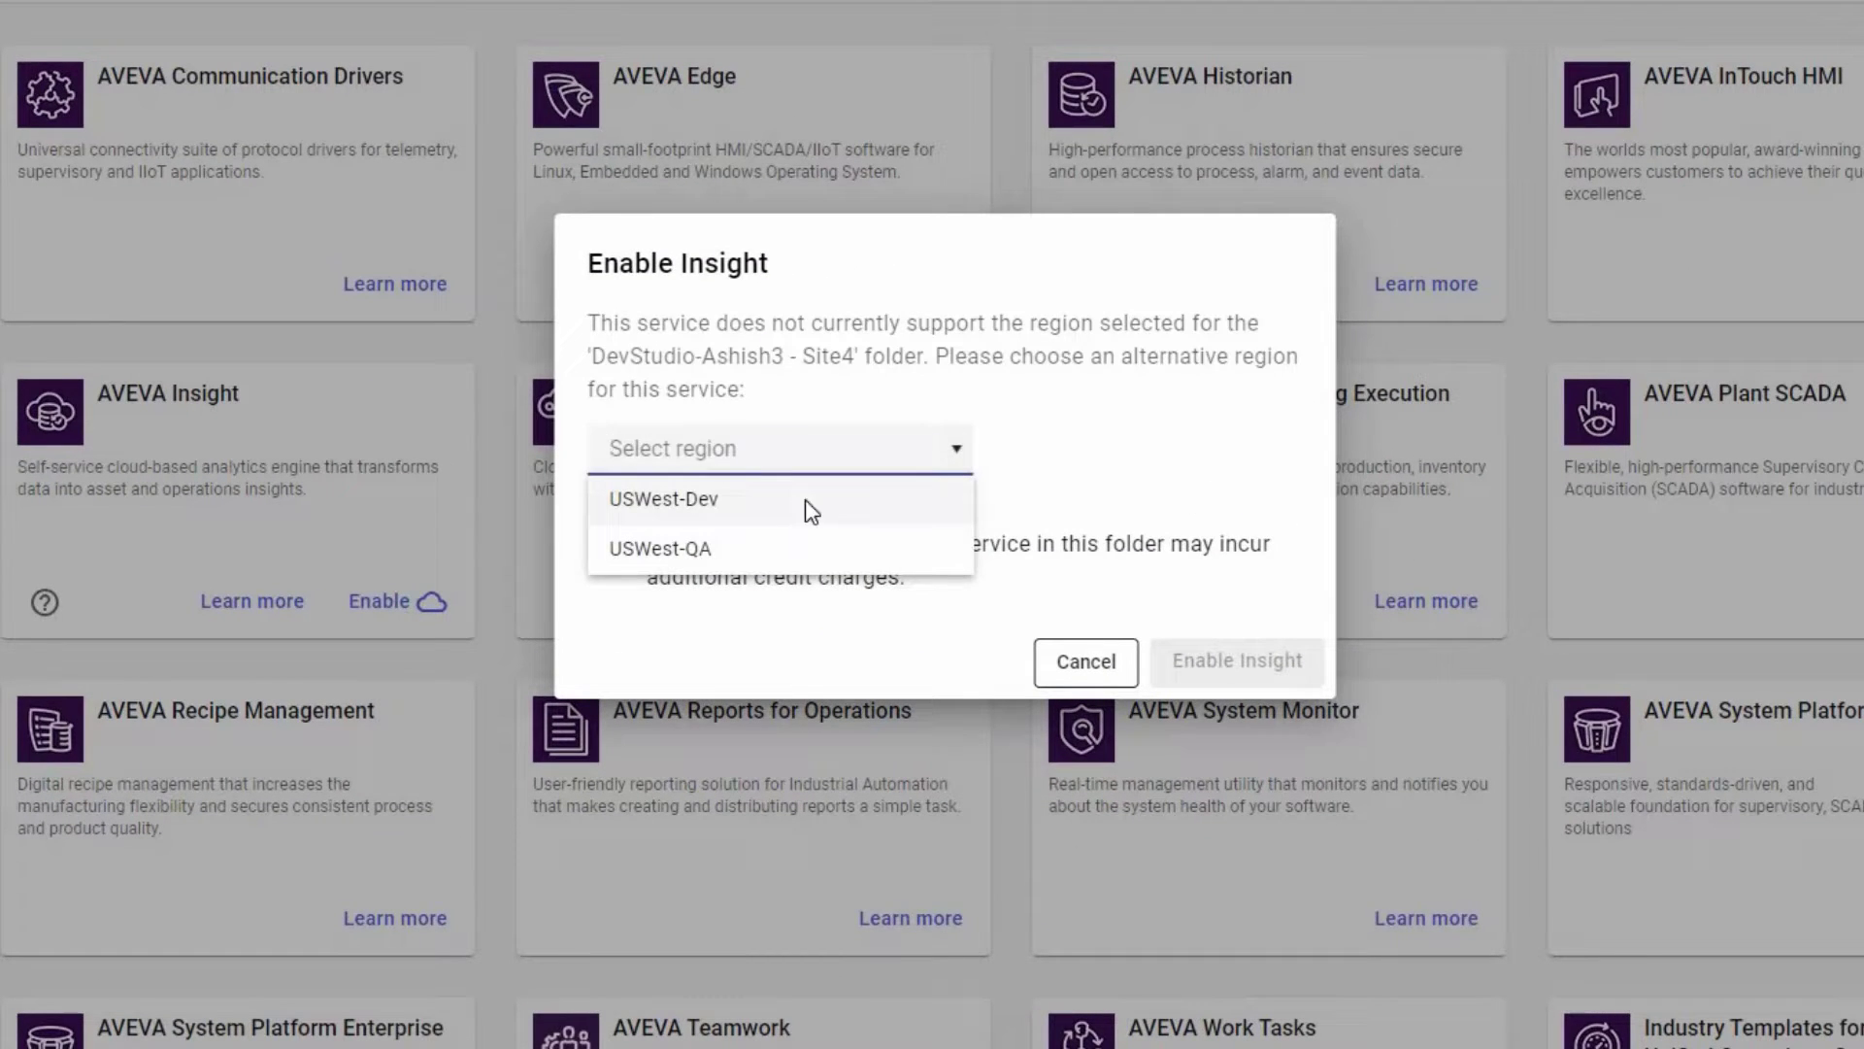
left_click(634, 525)
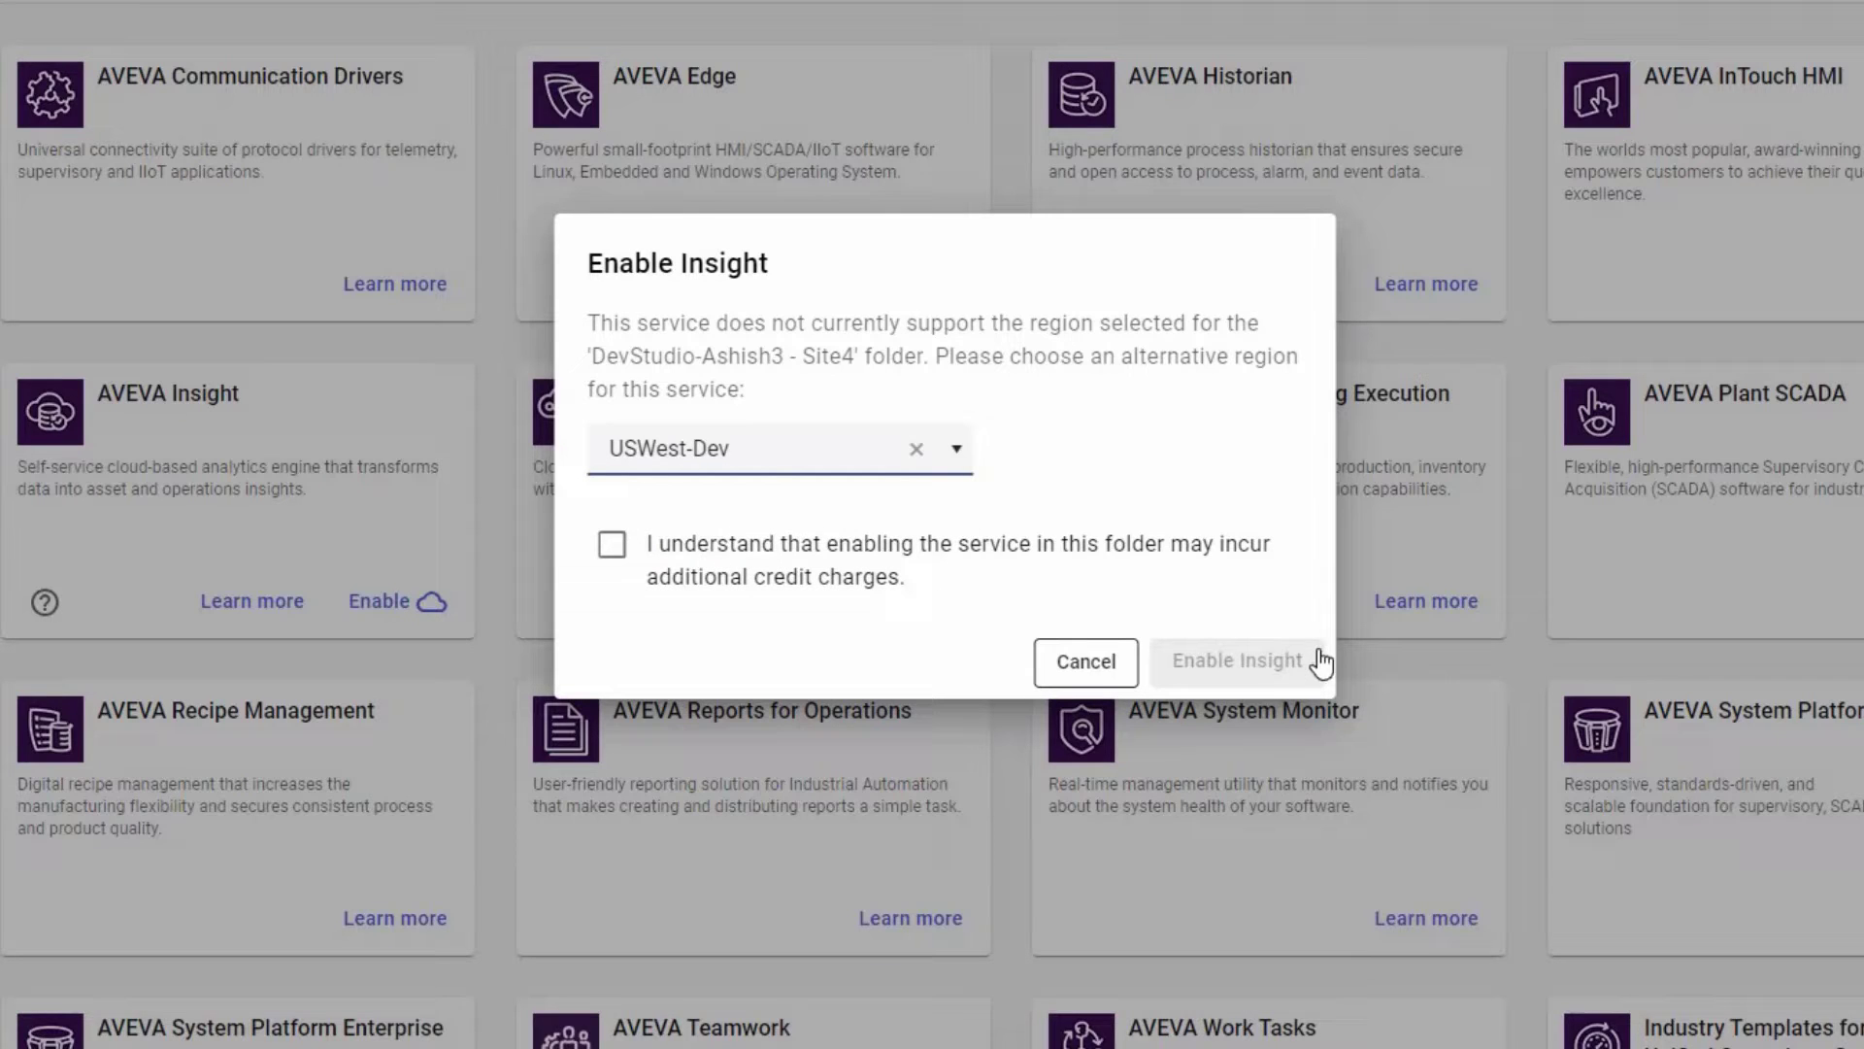
key("Tab")
key("space")
left_click(1253, 664)
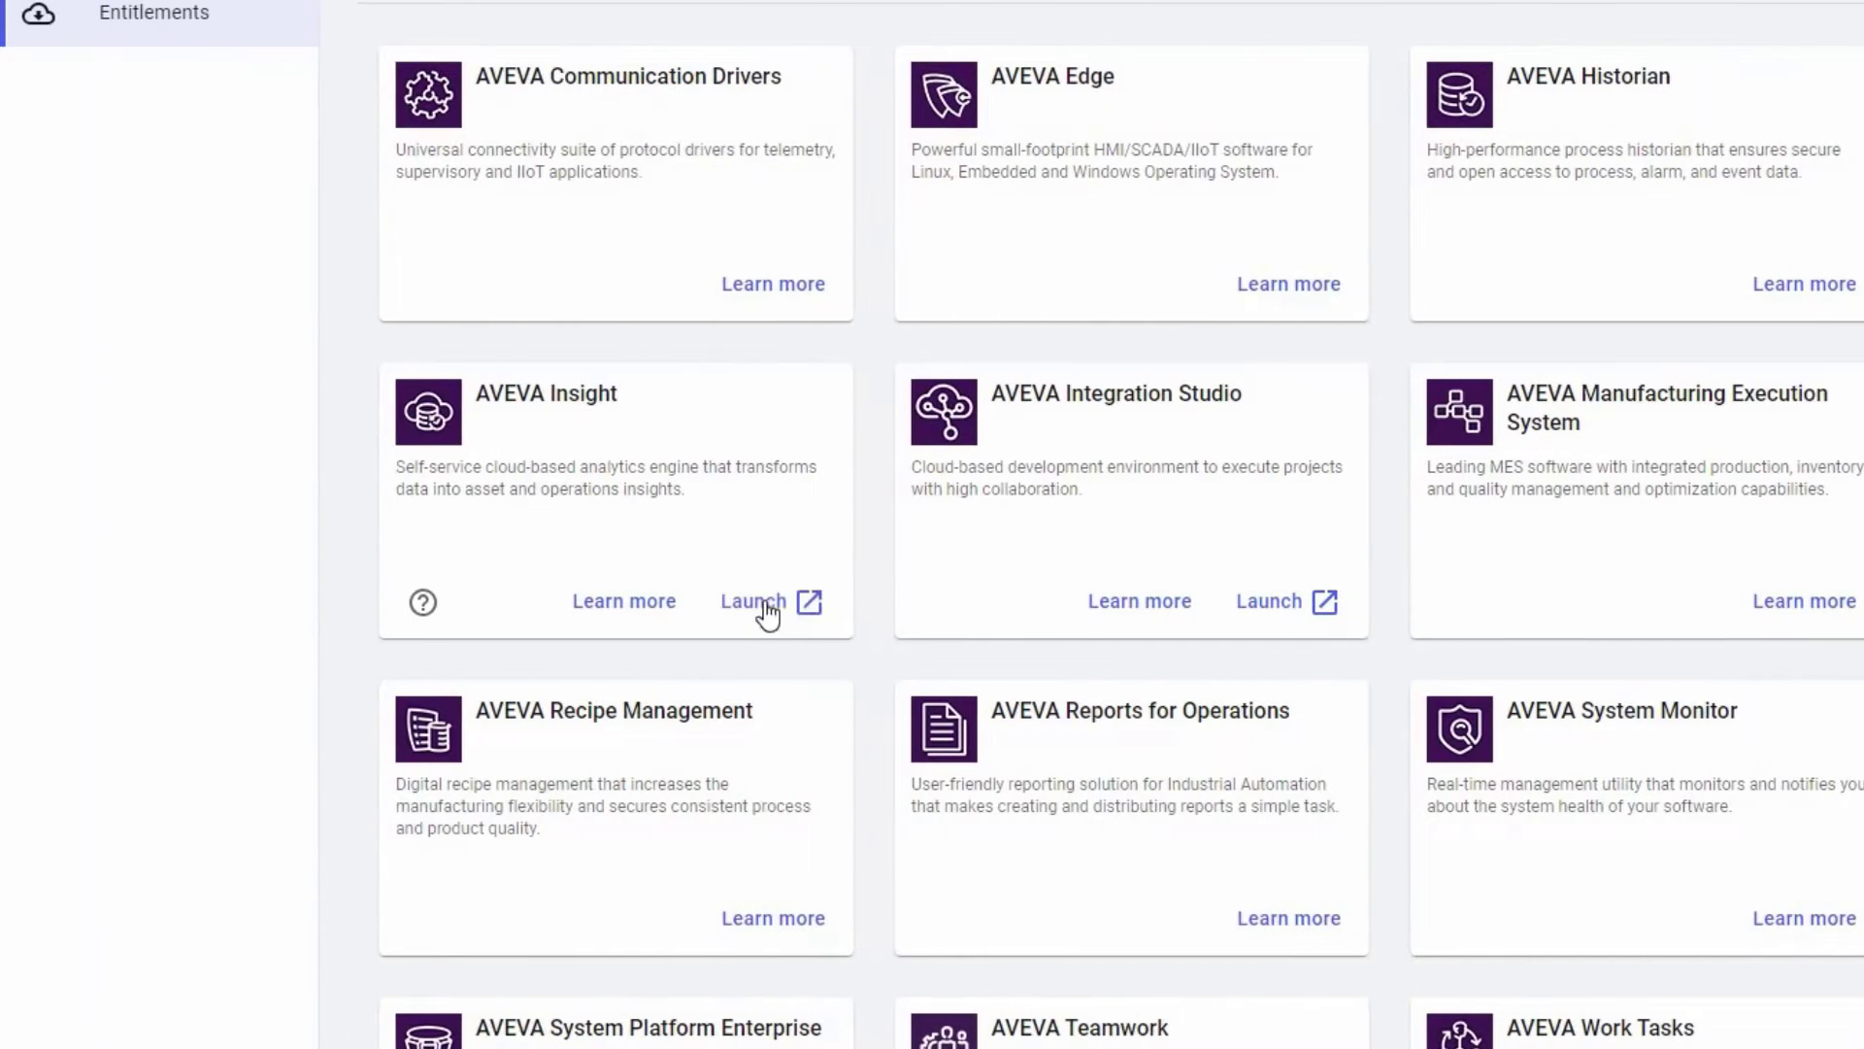
left_click(769, 601)
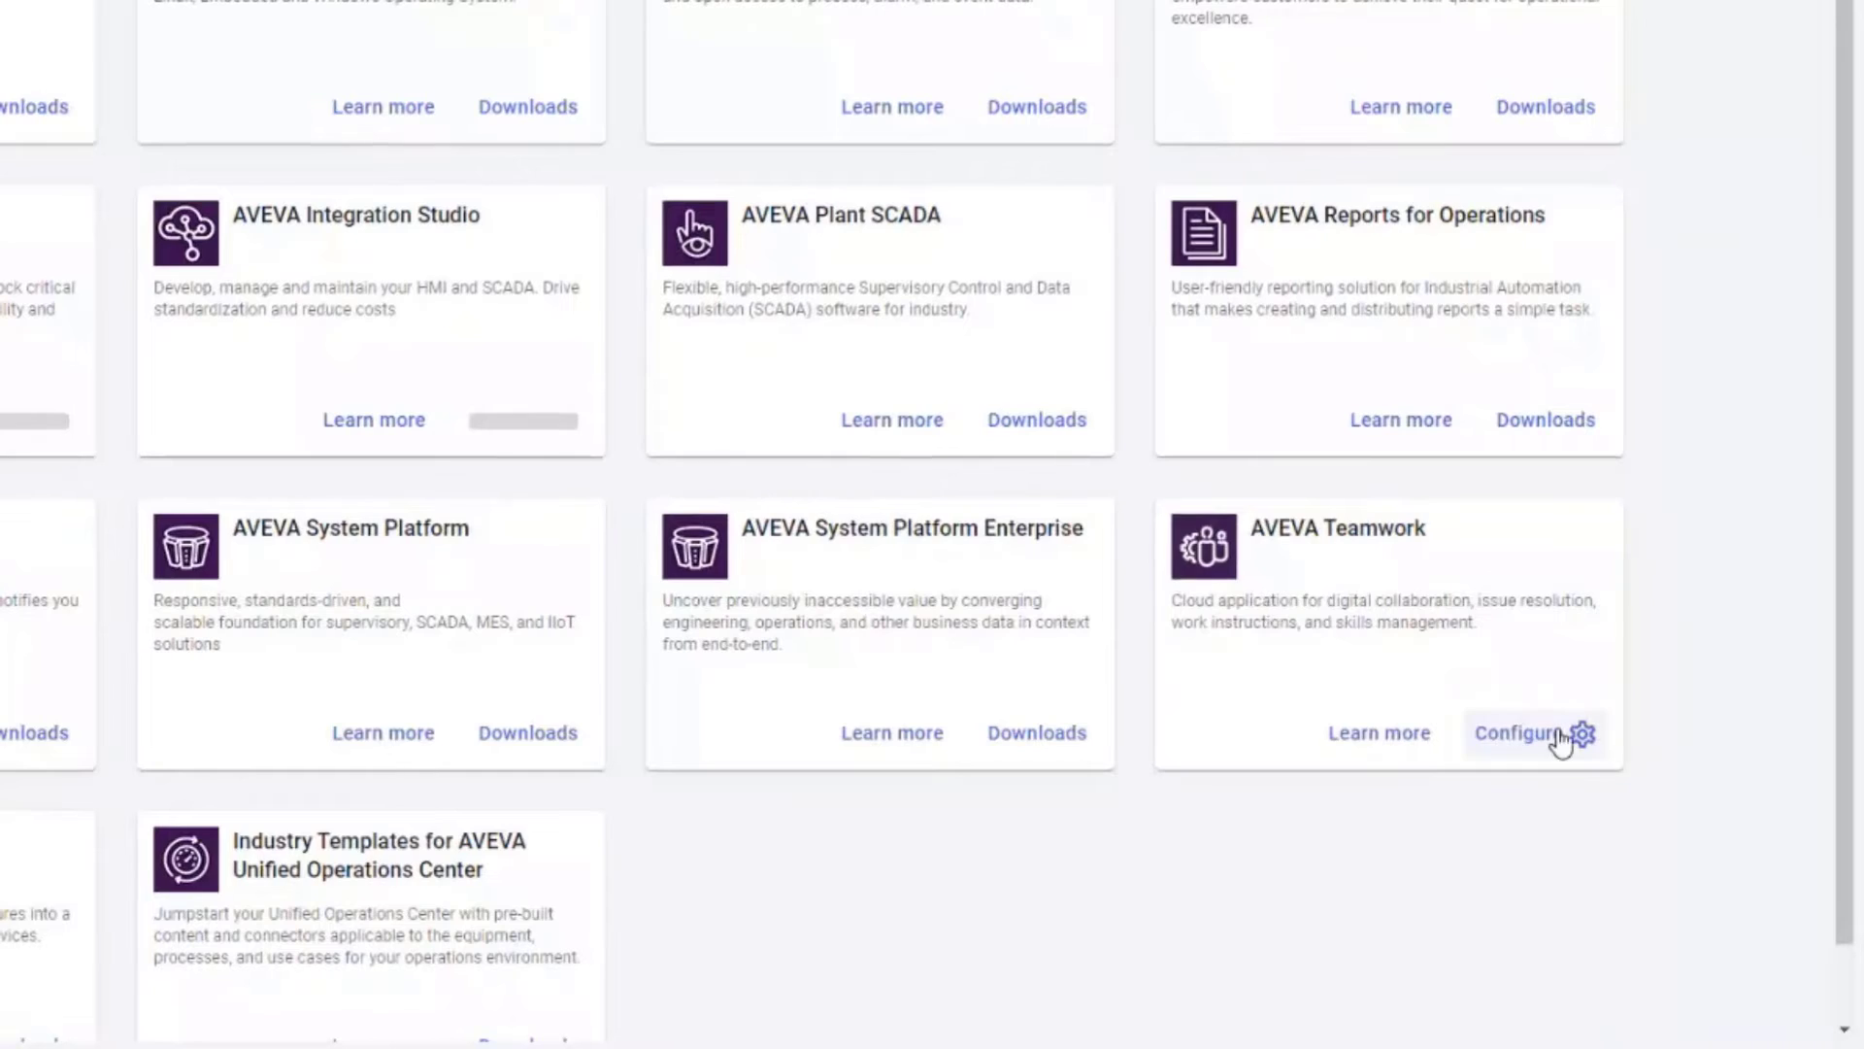
Configure Teamwork with site aveva-rnd-am-sso, verify the connection and save
left_click(1559, 736)
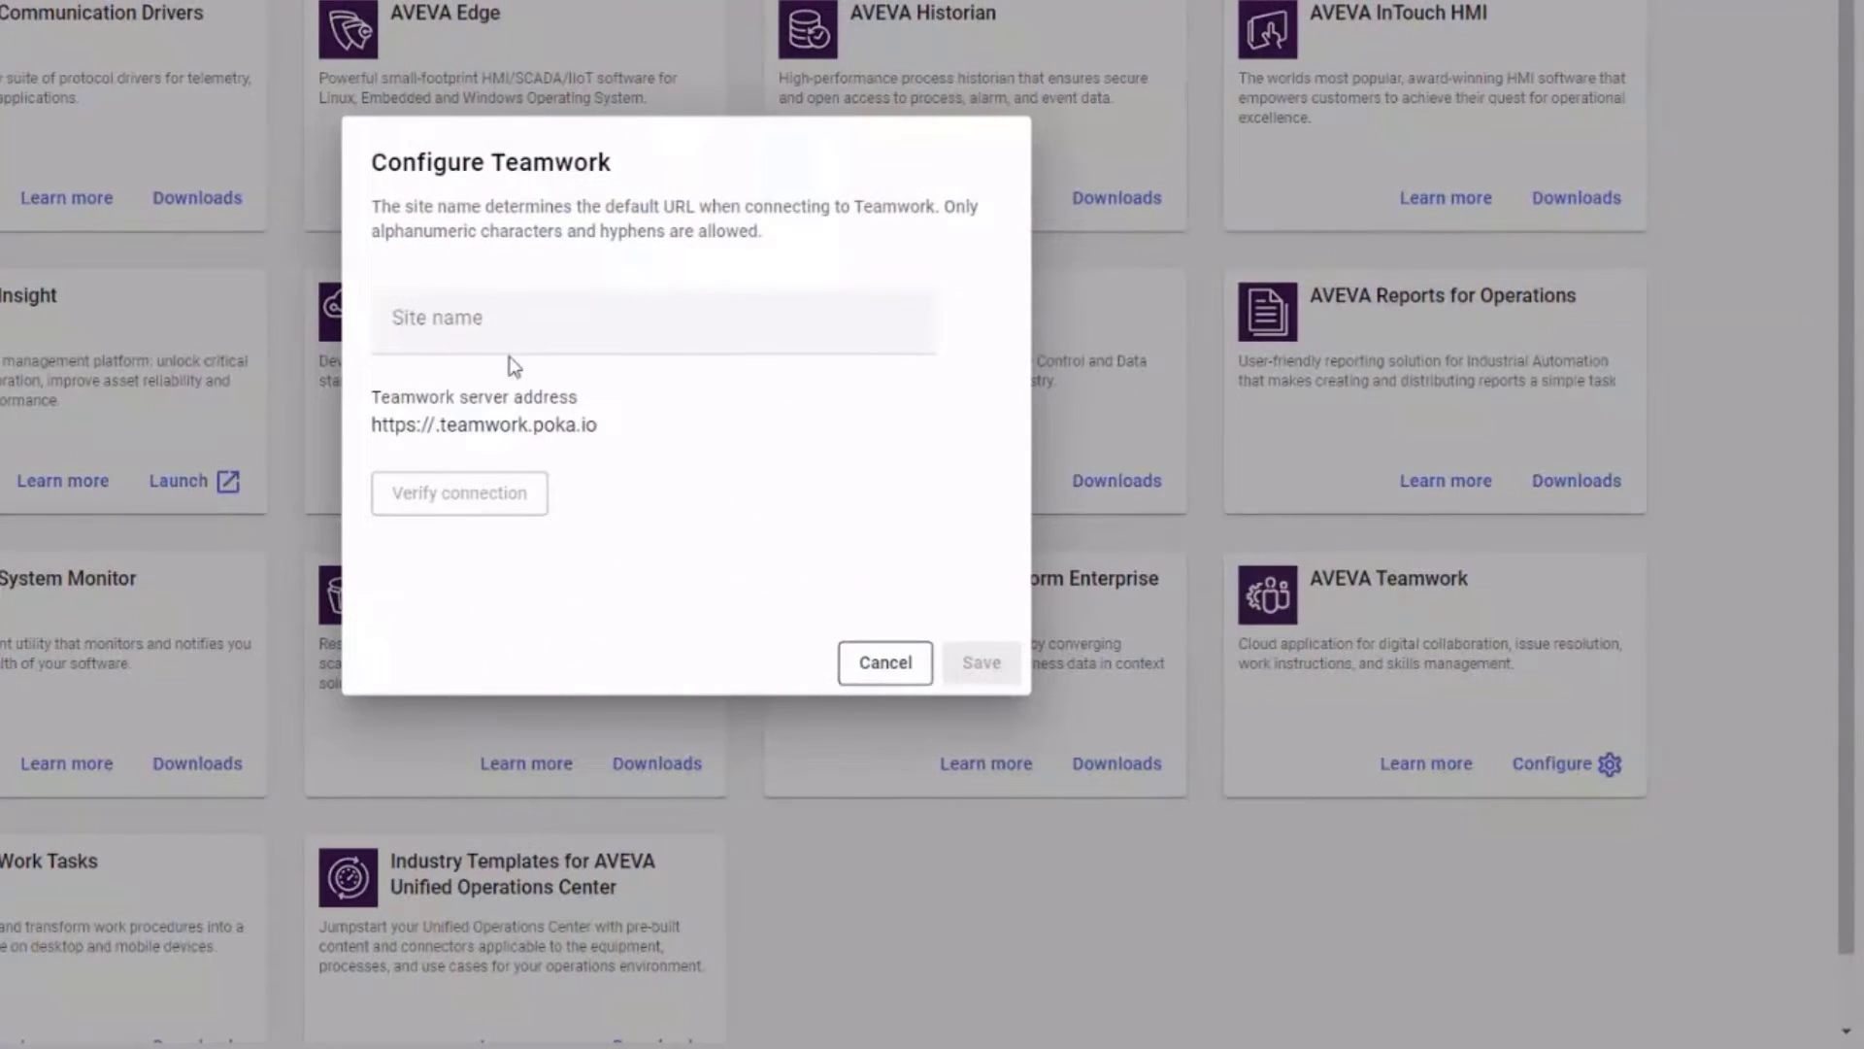
left_click(513, 339)
type("aveva-rnd-am-sso")
left_click(605, 394)
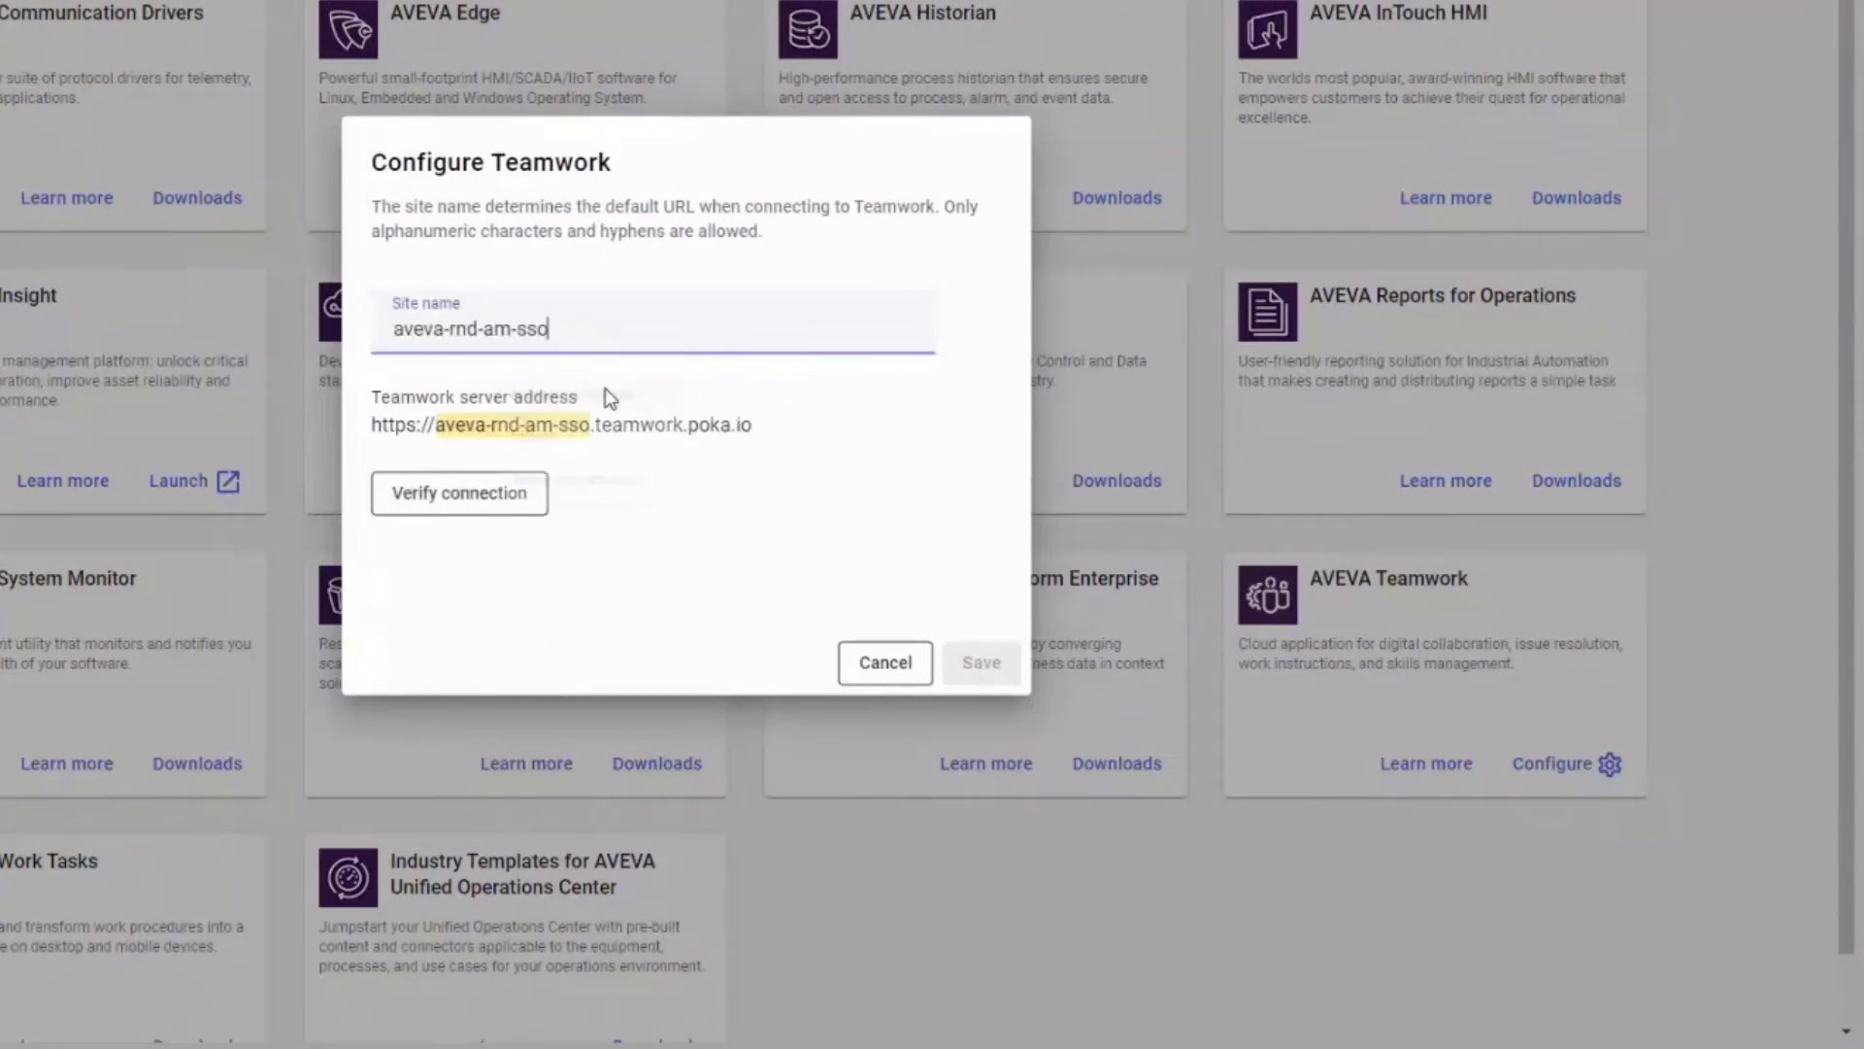
left_click(460, 494)
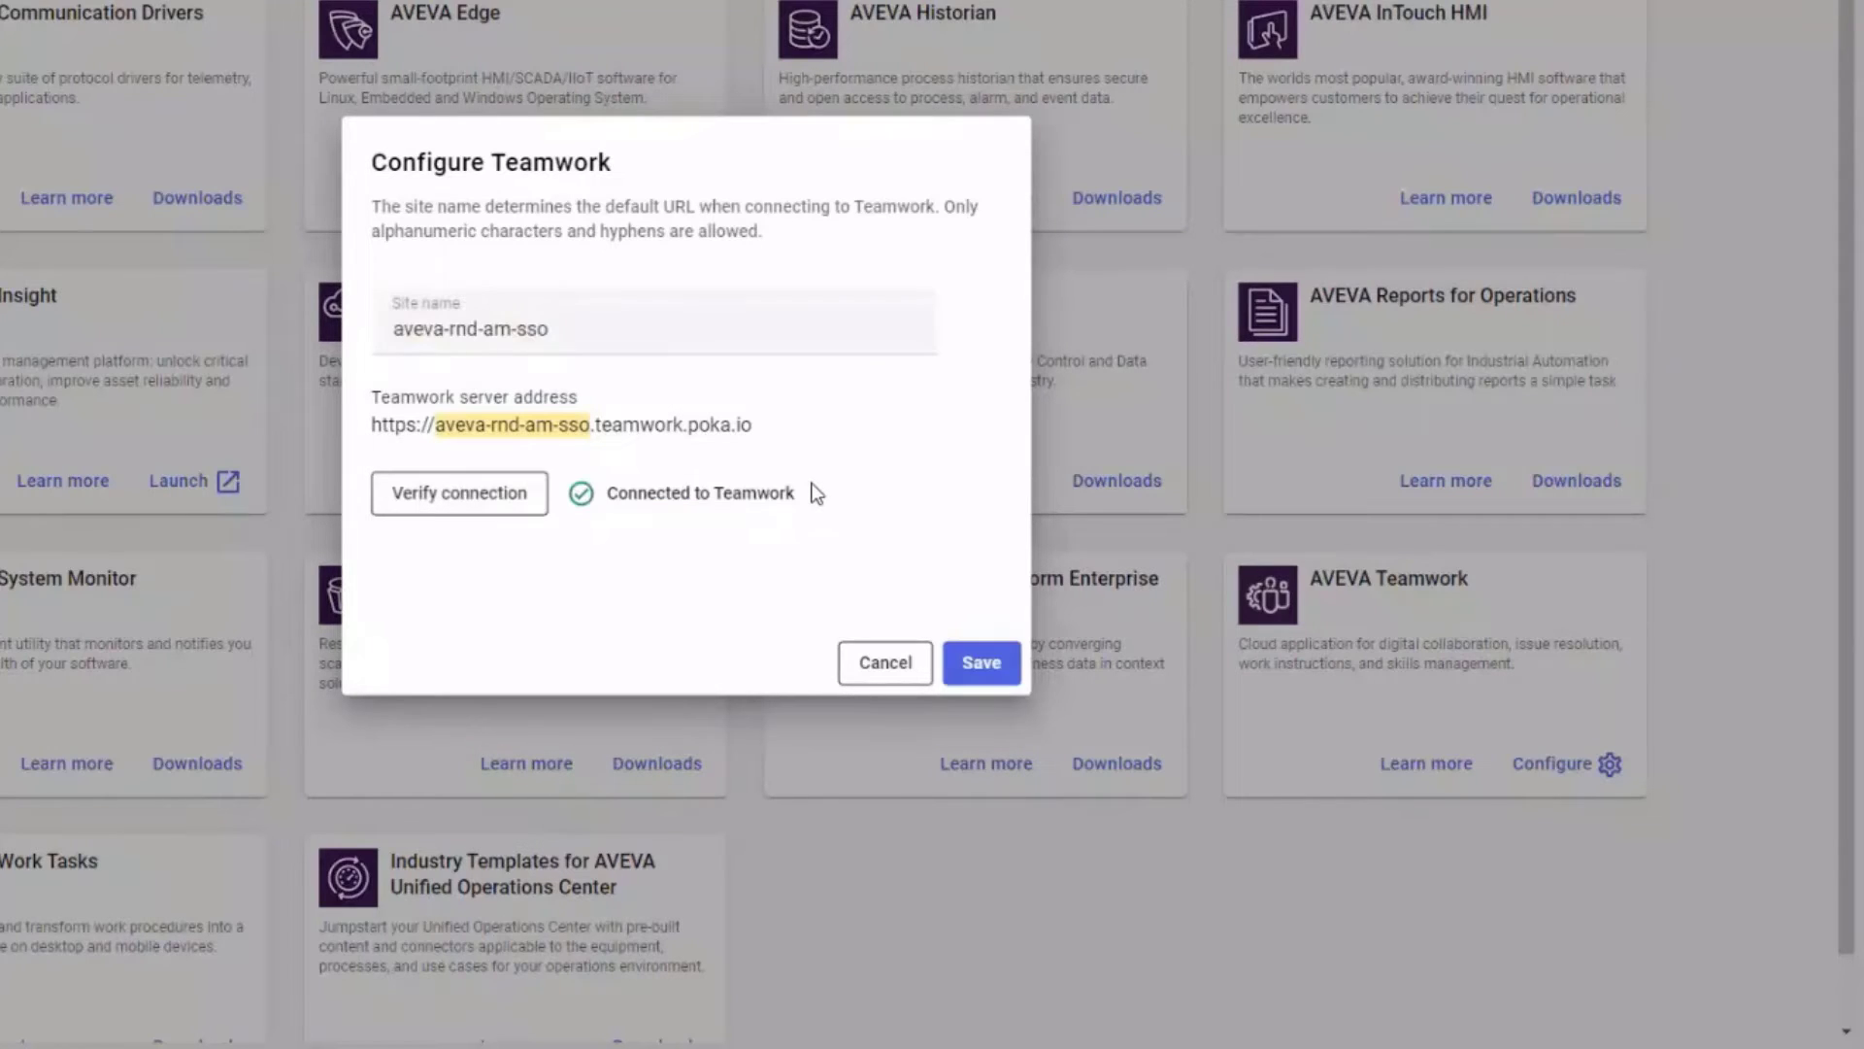
left_click(999, 664)
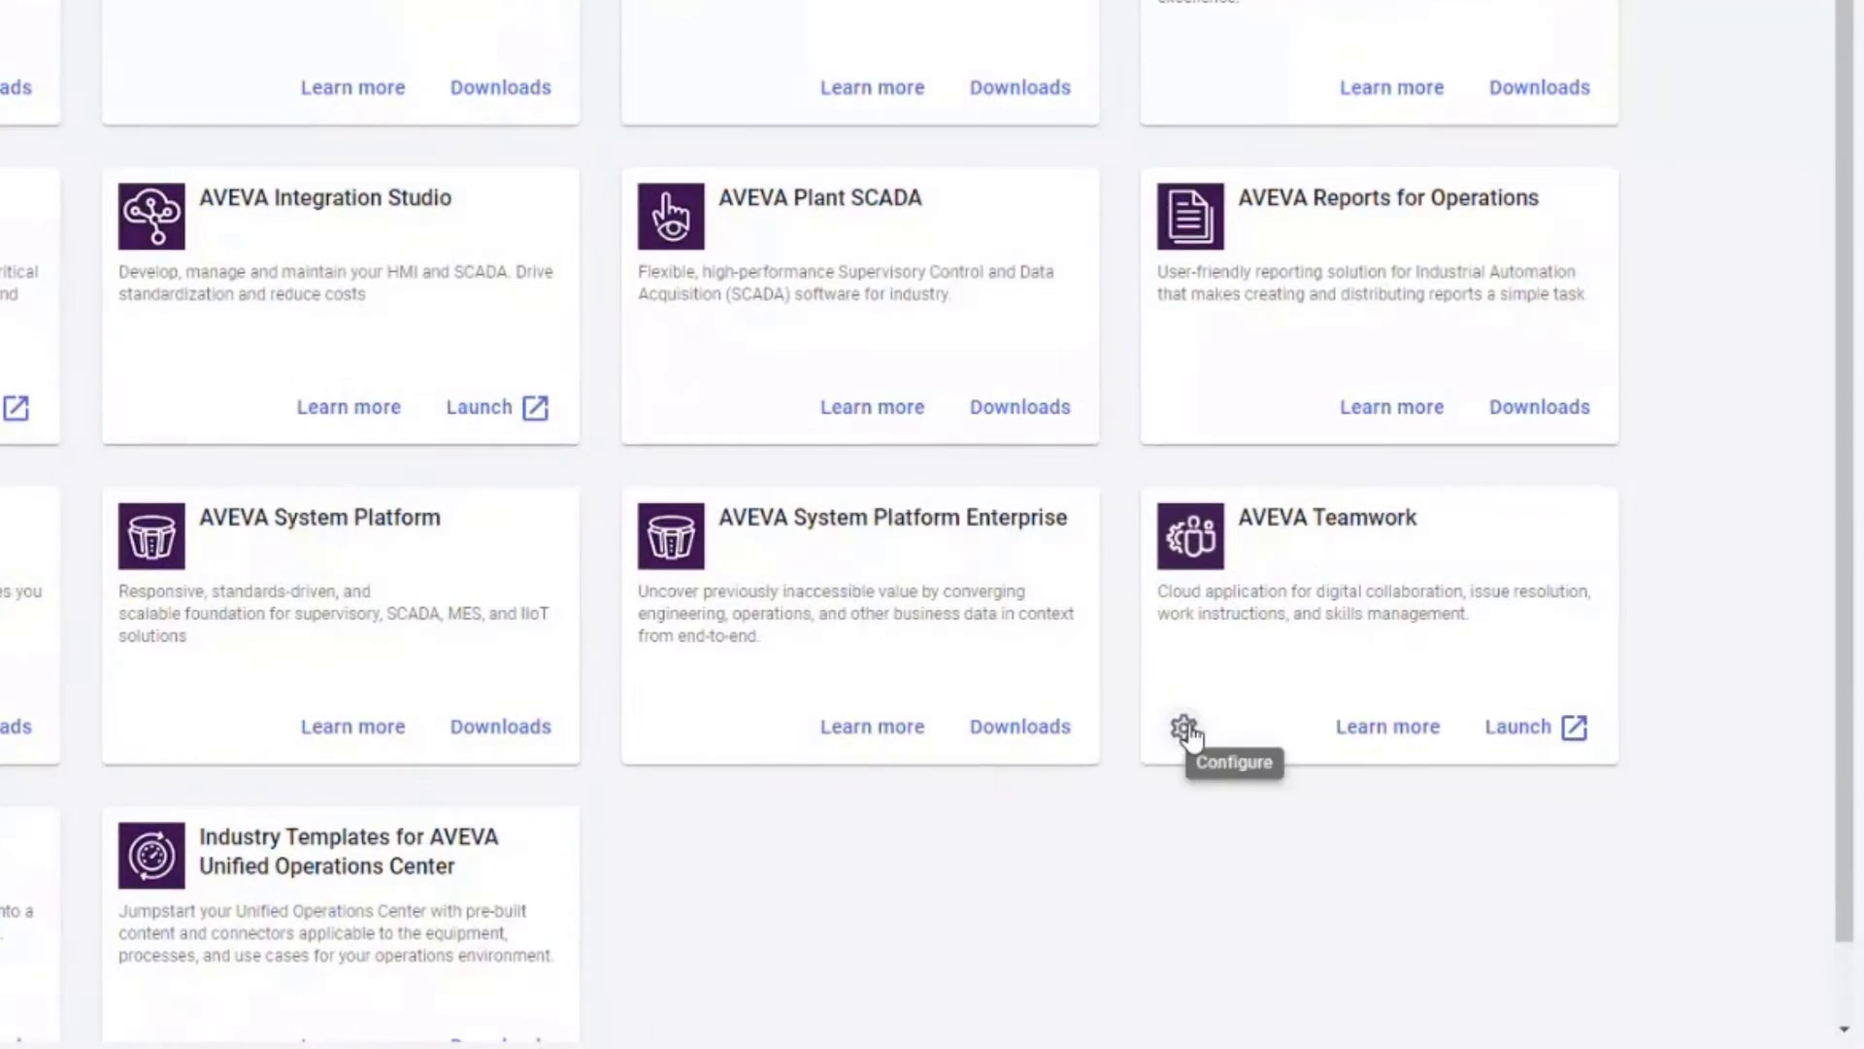
Review the saved Teamwork configuration without changes, then launch Teamwork in a new tab
left_click(1184, 728)
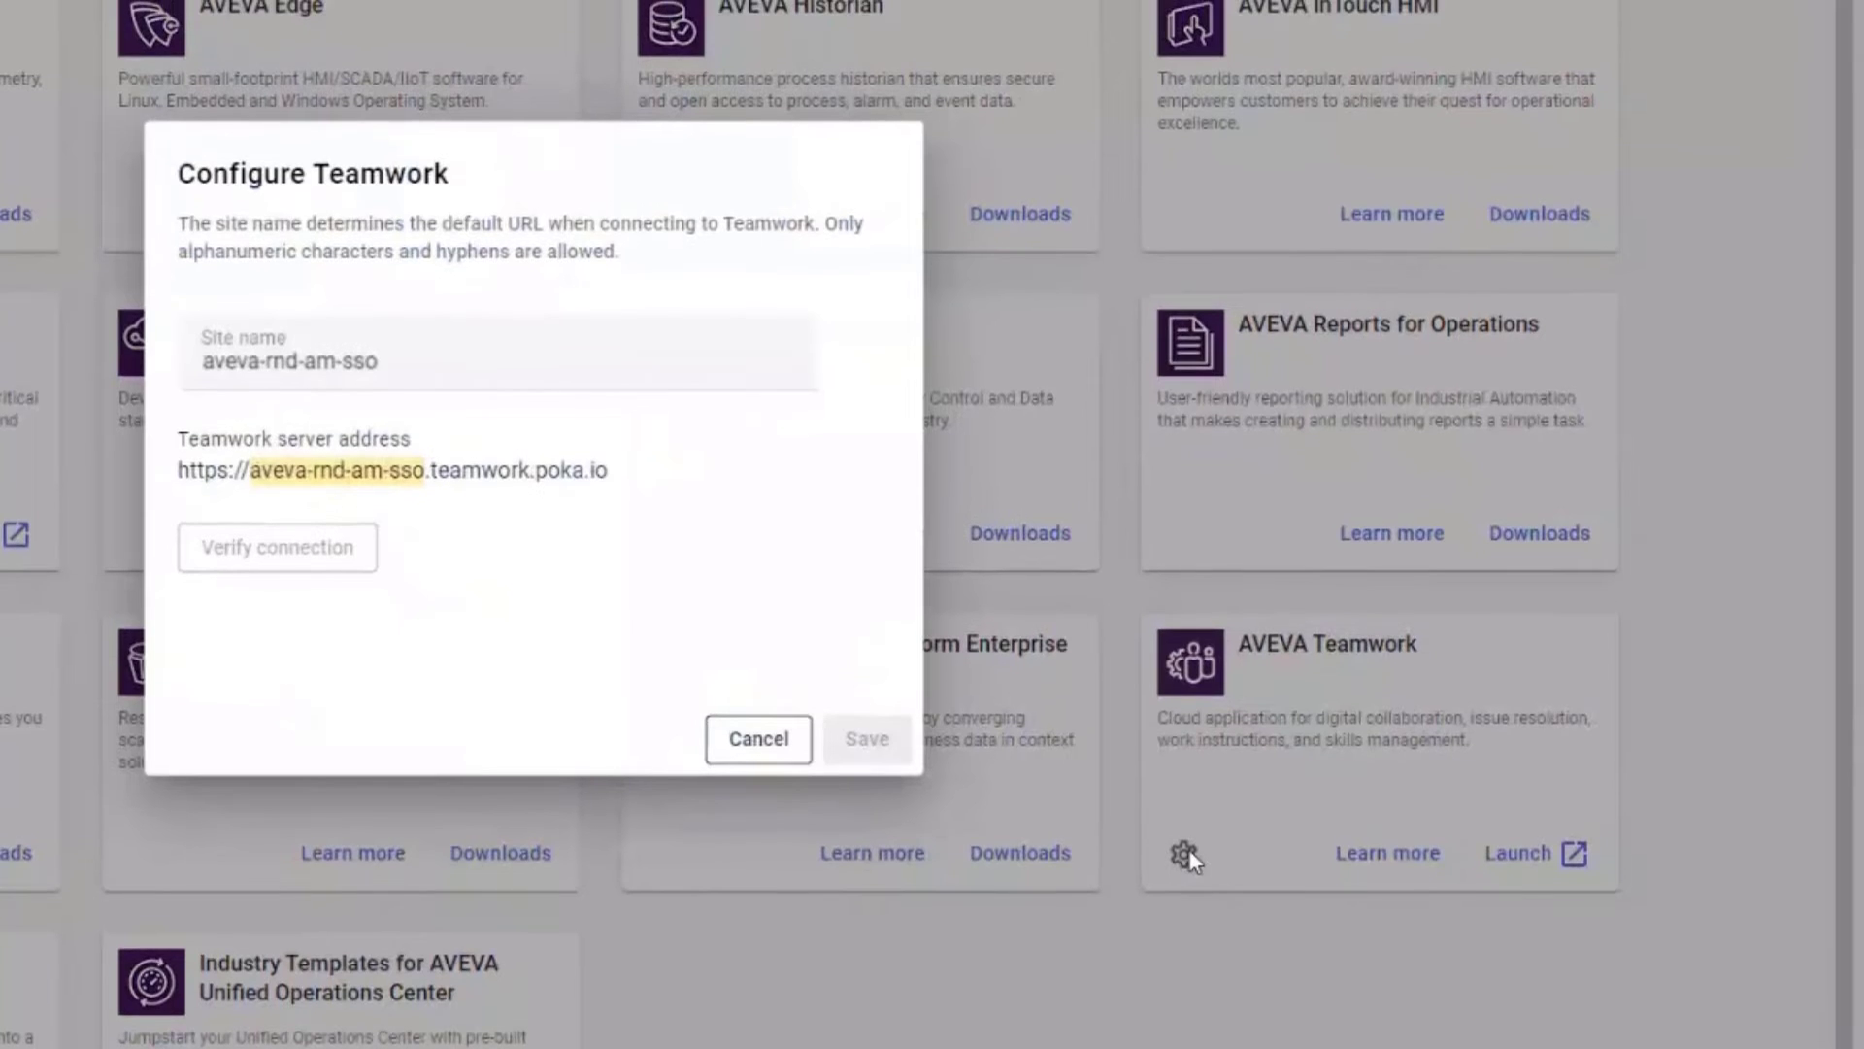
key("Escape")
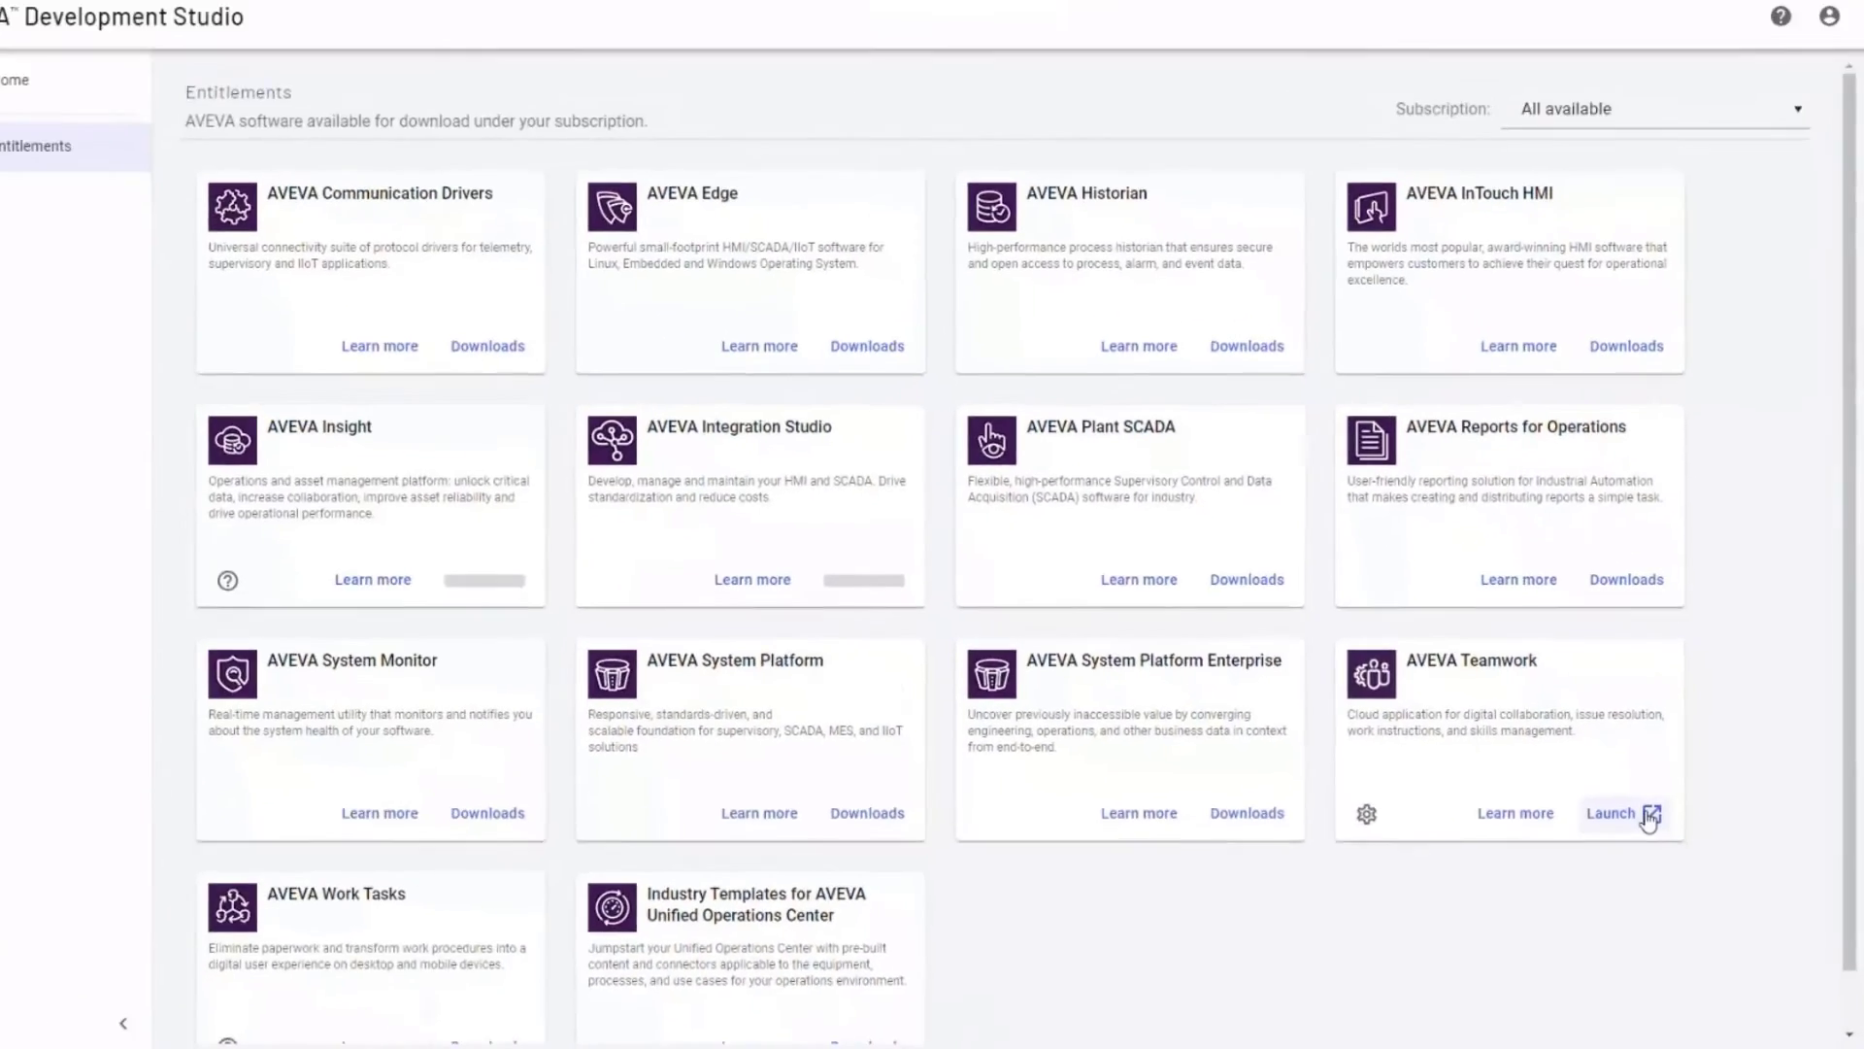
left_click(1651, 816)
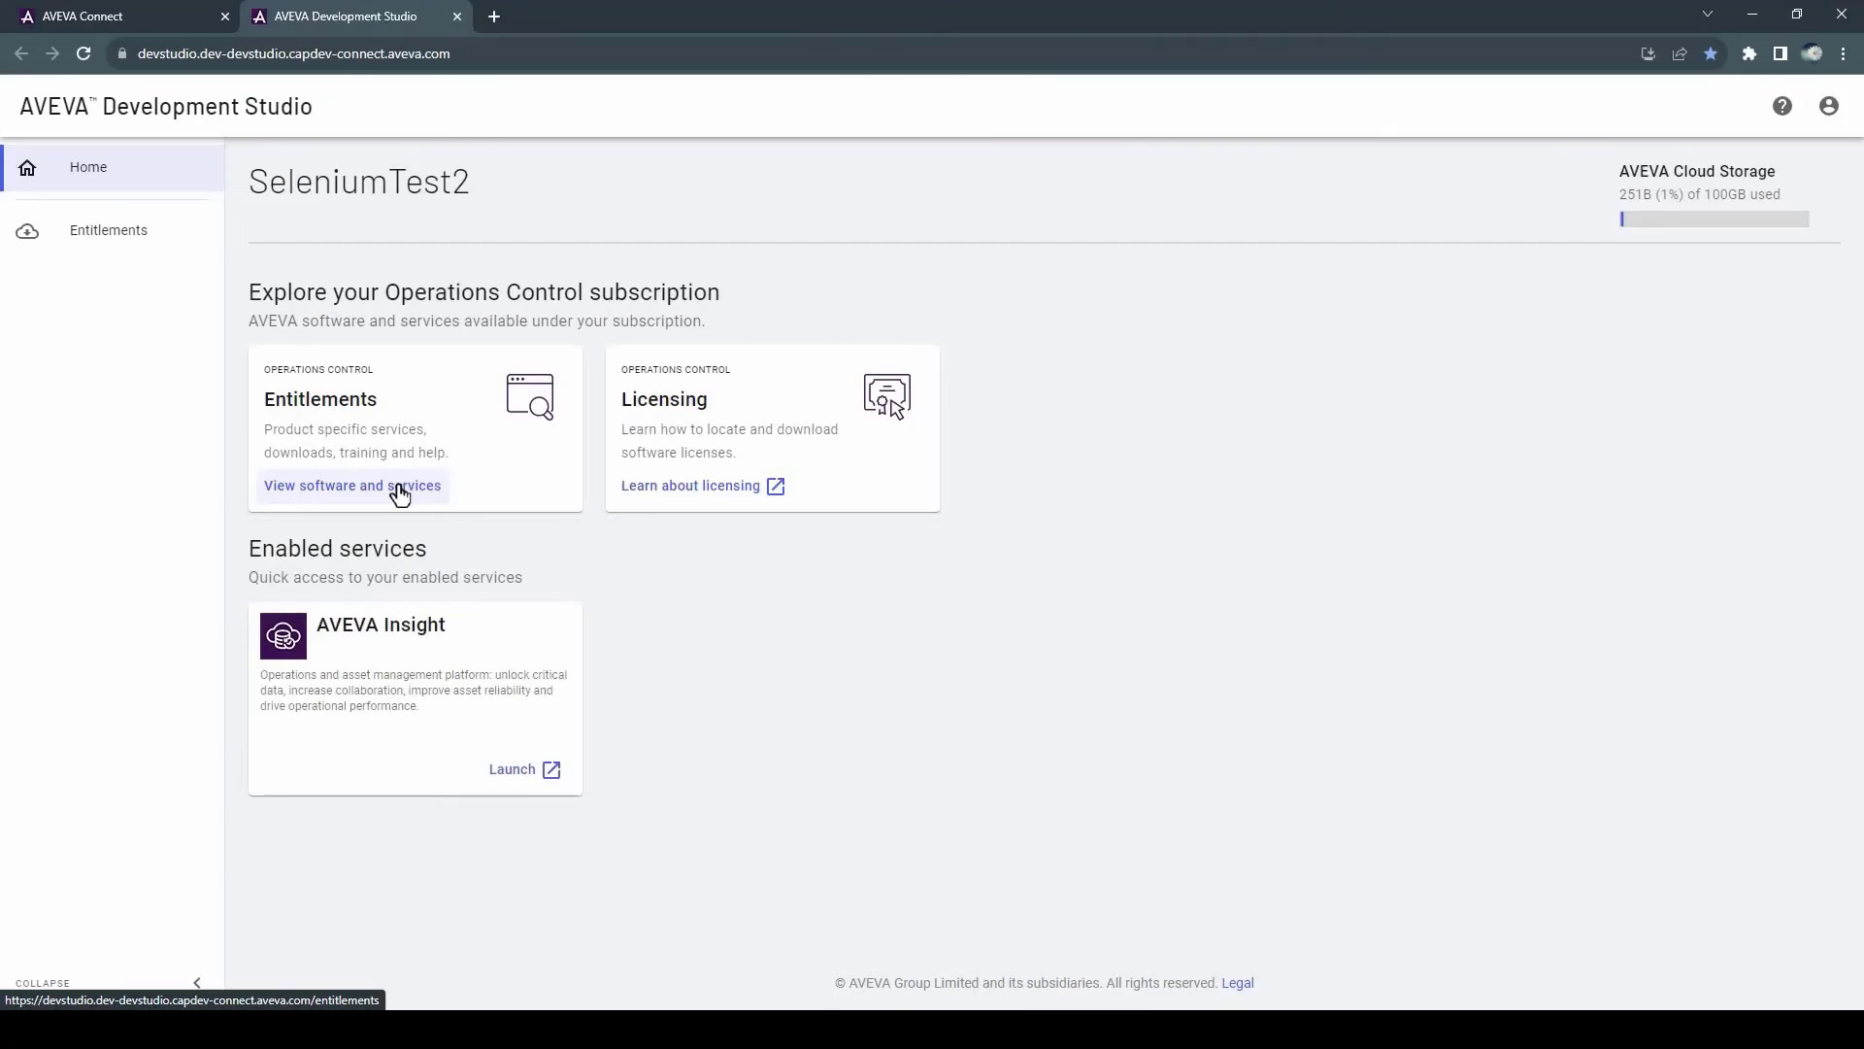
Enable AVEVA Integration Studio, accepting possible credit charges, and return to the Entitlements grid
left_click(402, 485)
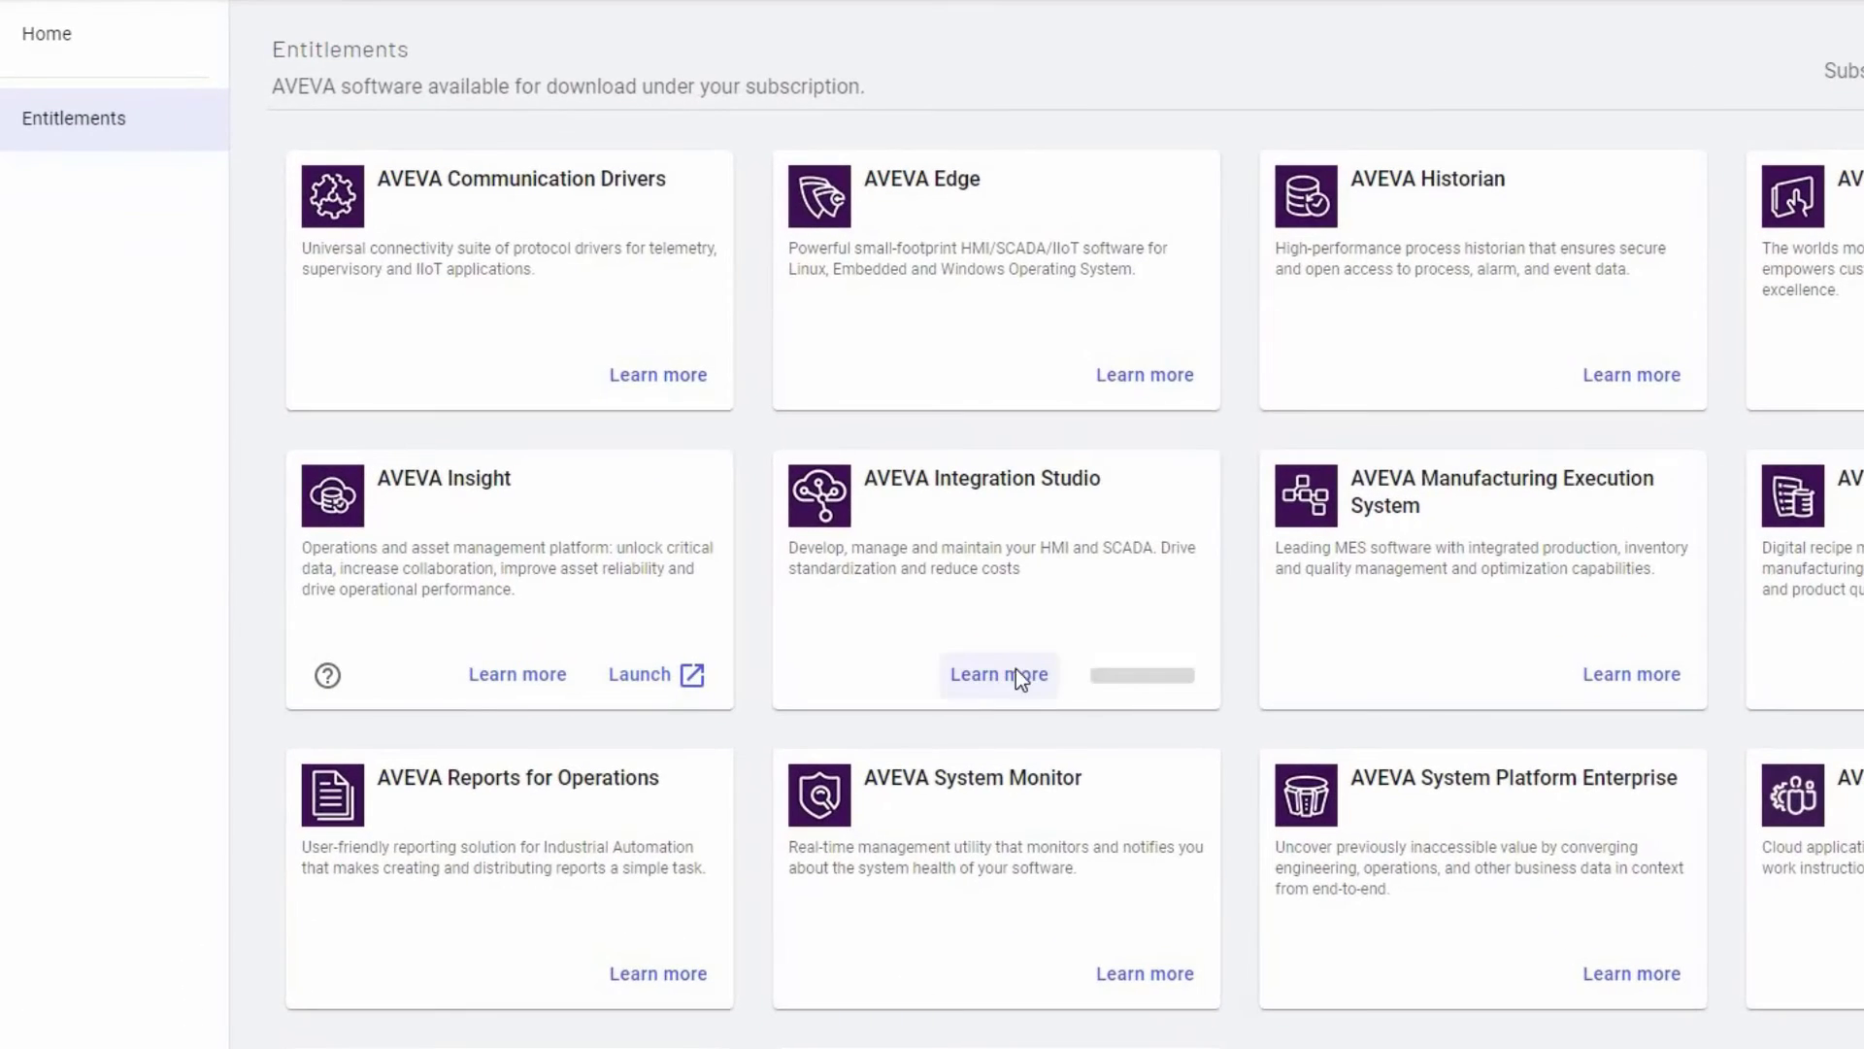
left_click(1015, 668)
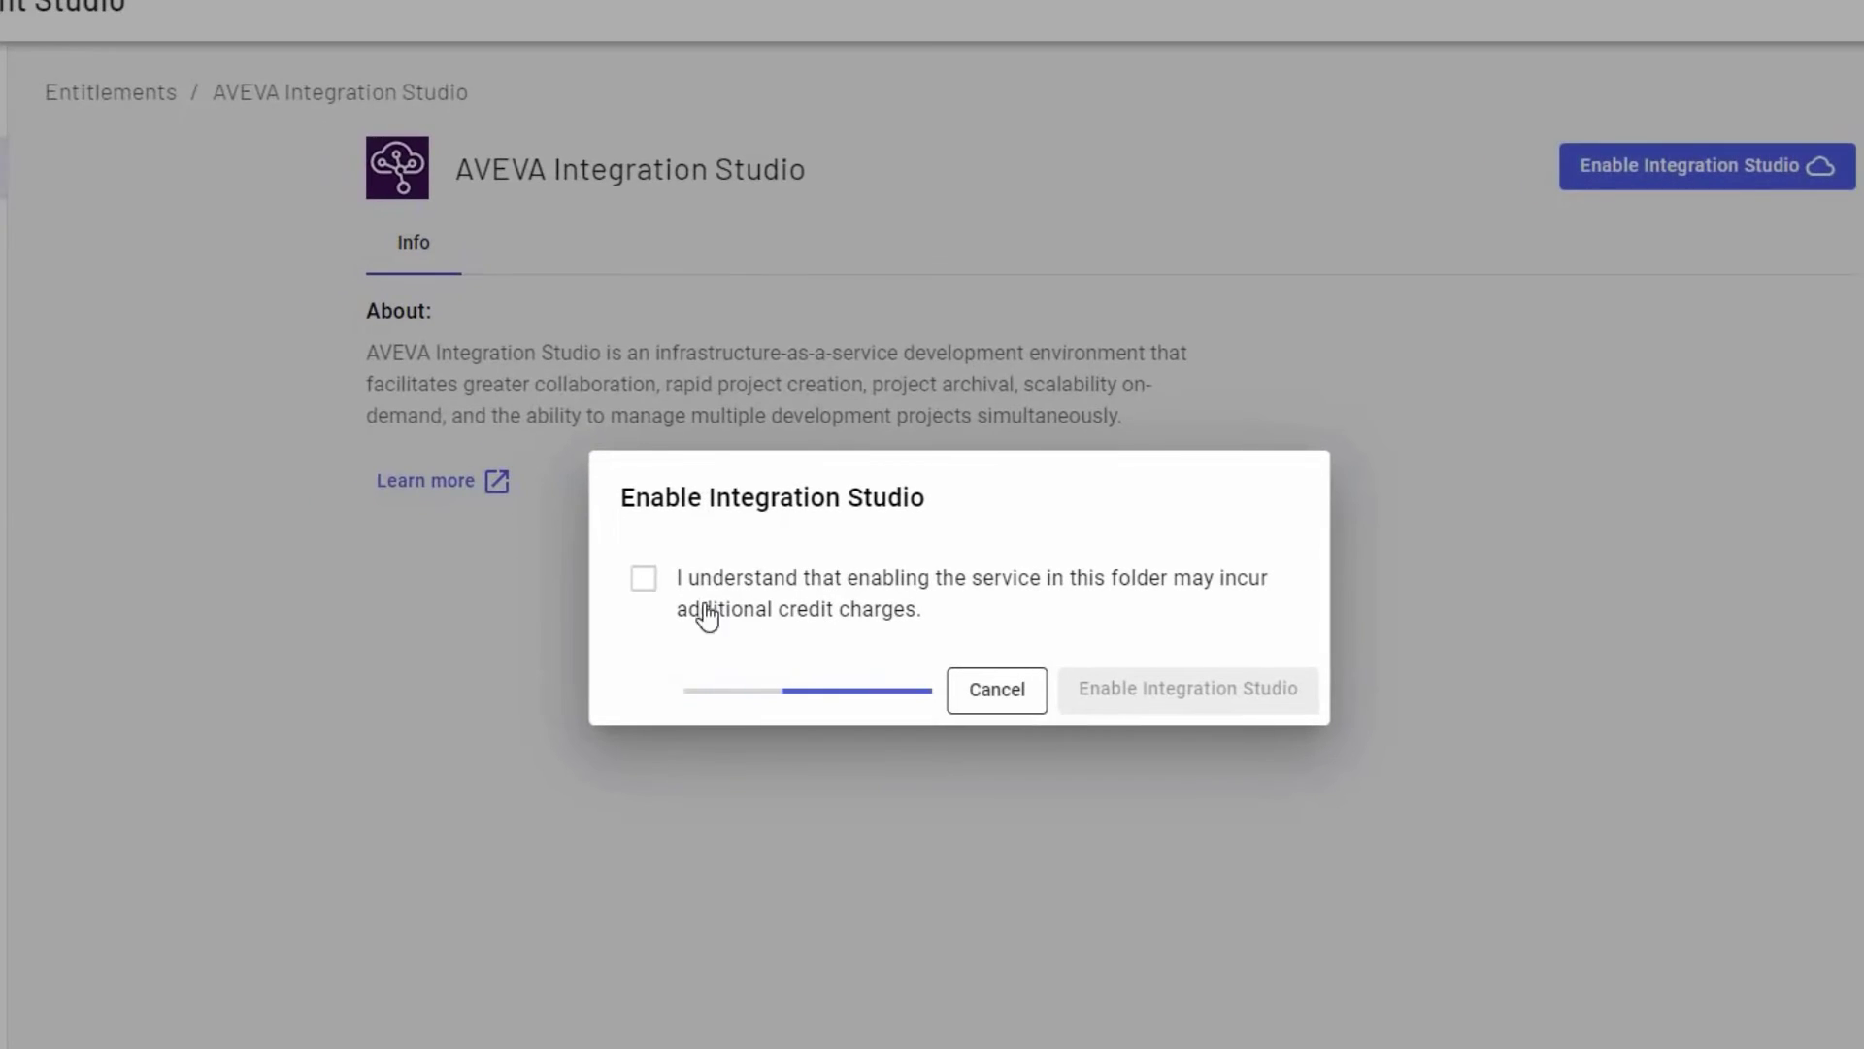
left_click(1060, 642)
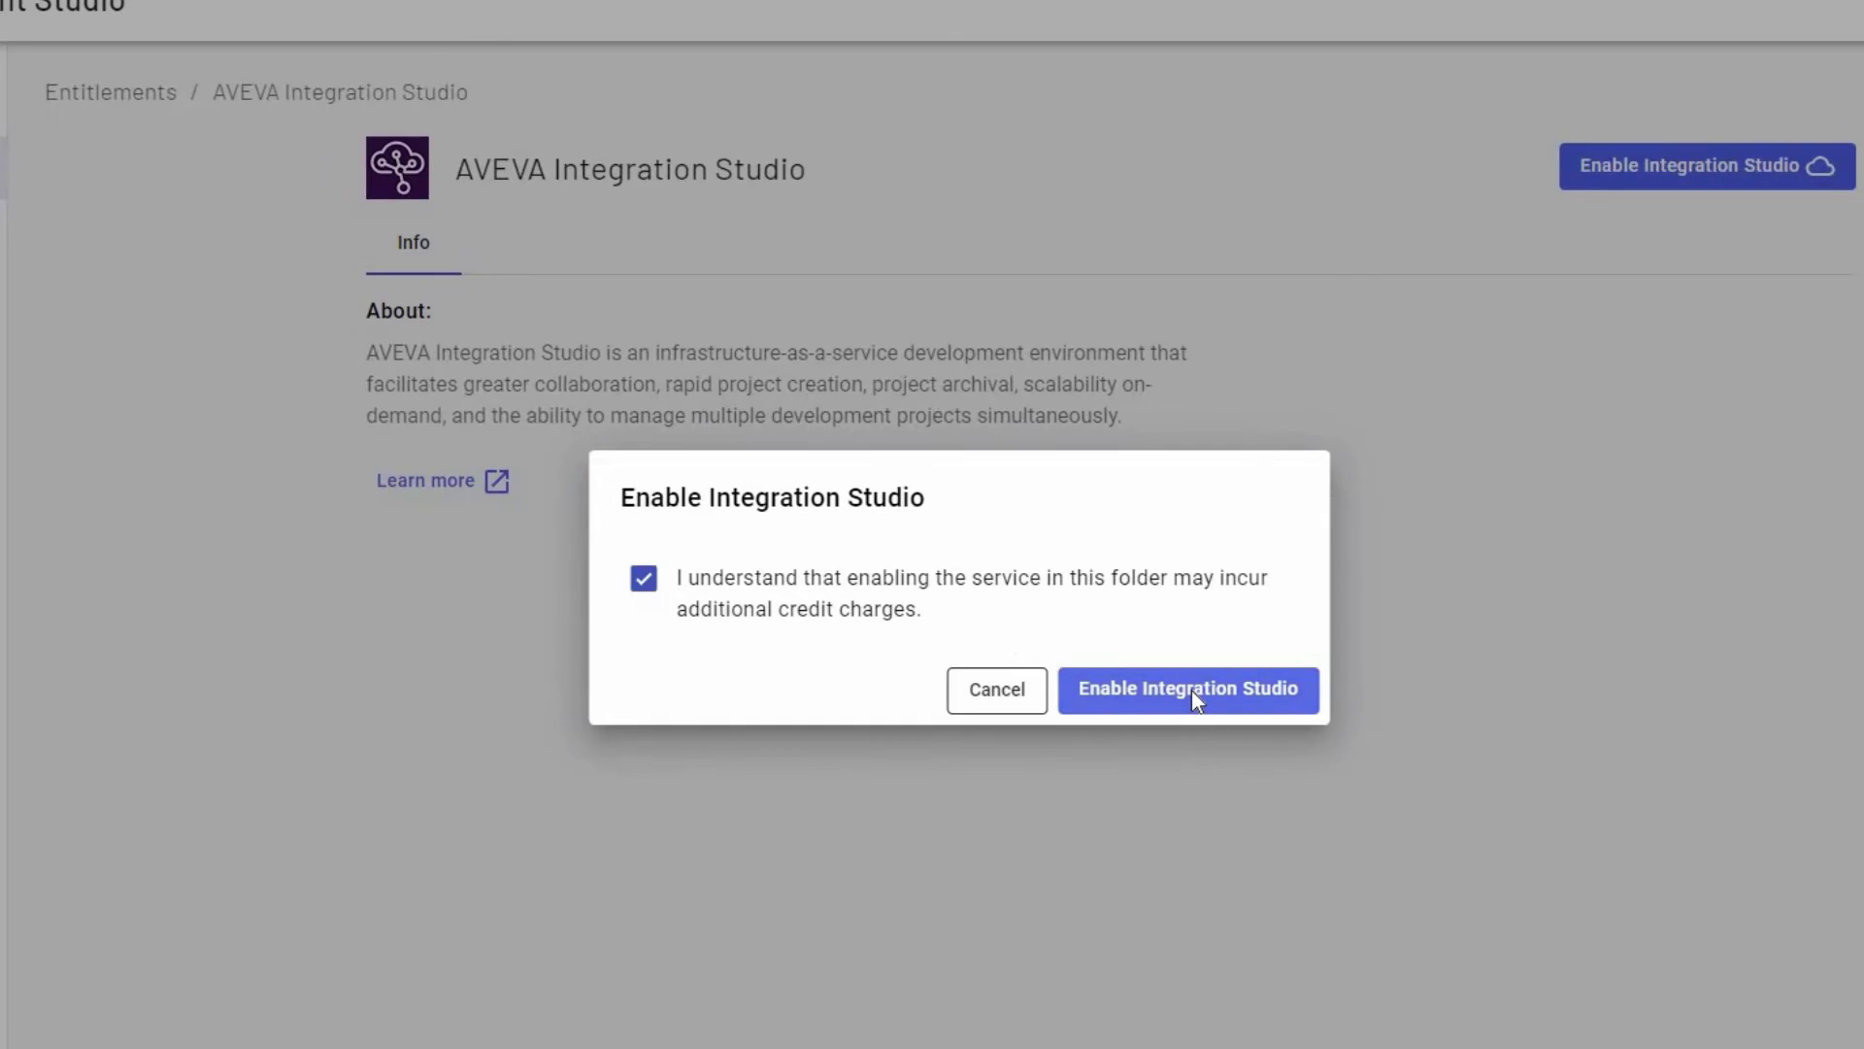
left_click(1191, 691)
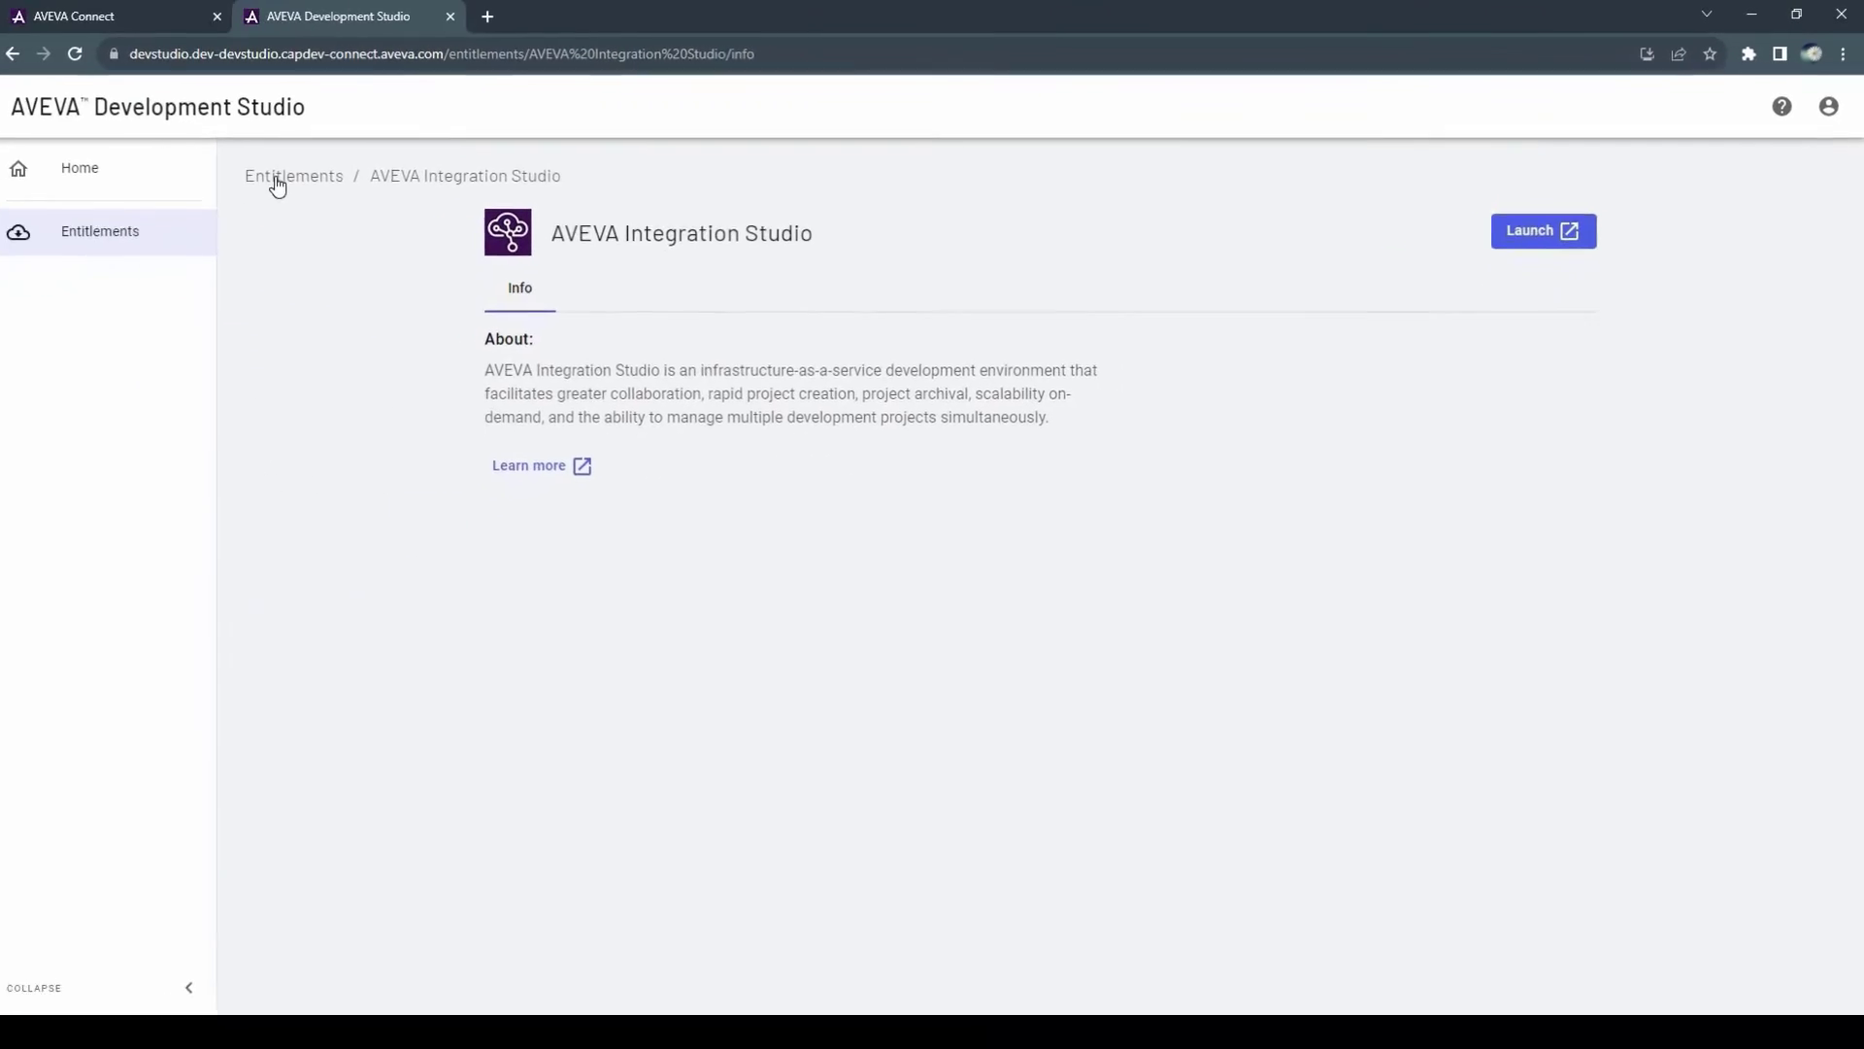
left_click(277, 183)
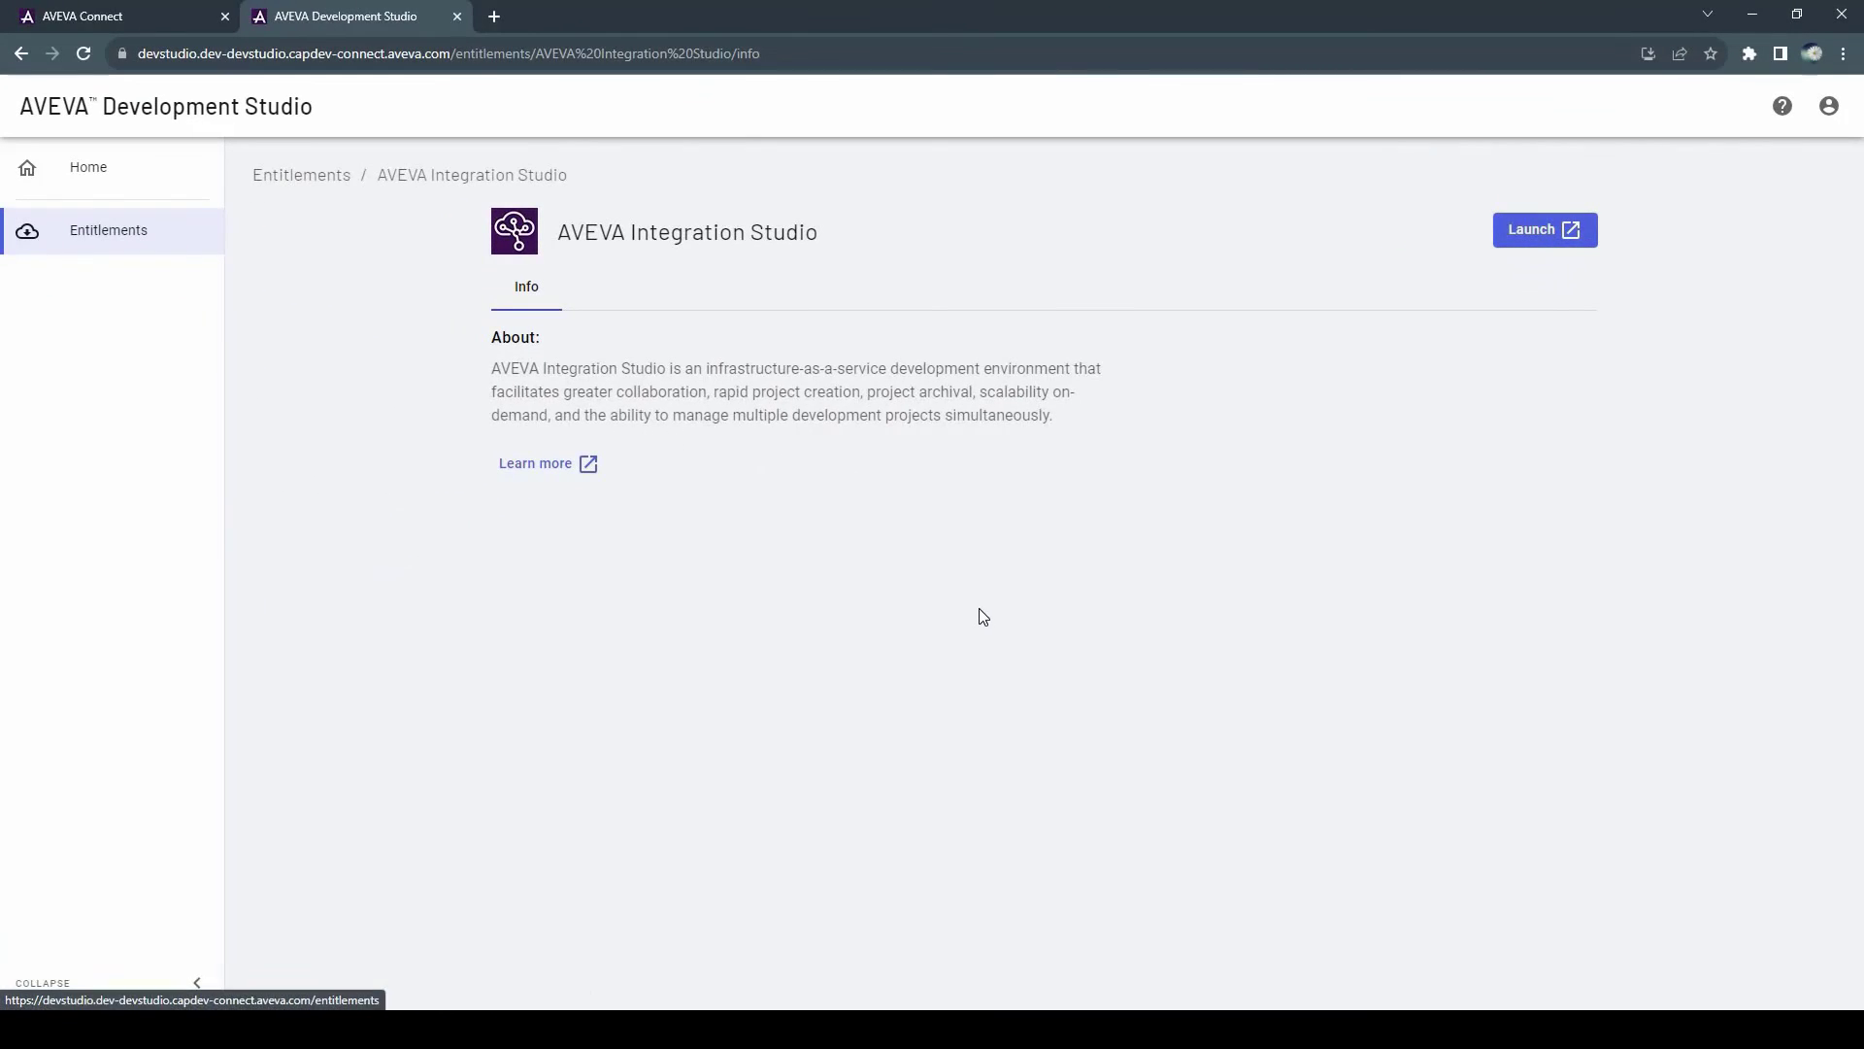